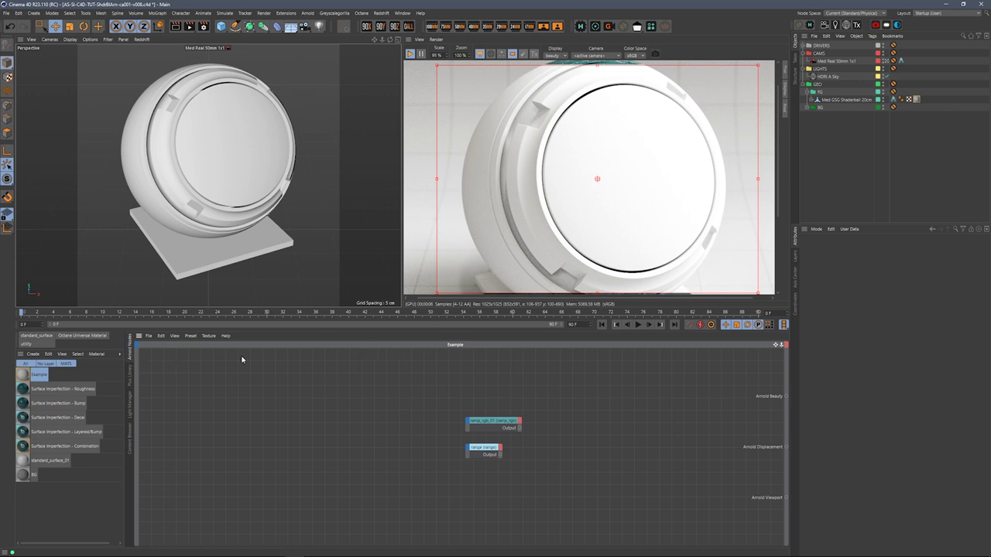
Add the Crust 01 surface imperfection texture from the Plus Library to the Example material's node graph
click(131, 379)
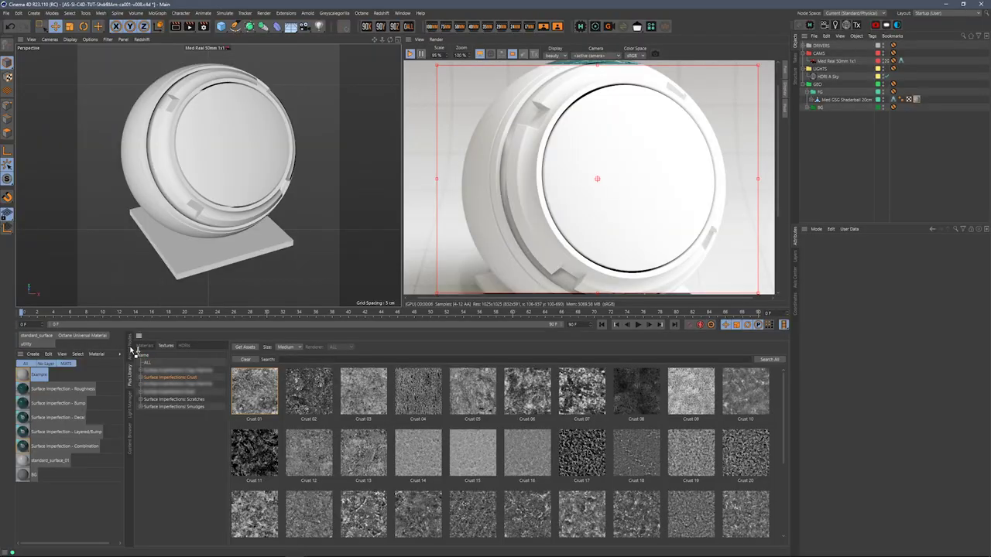
click(132, 350)
drag(133, 349, 417, 418)
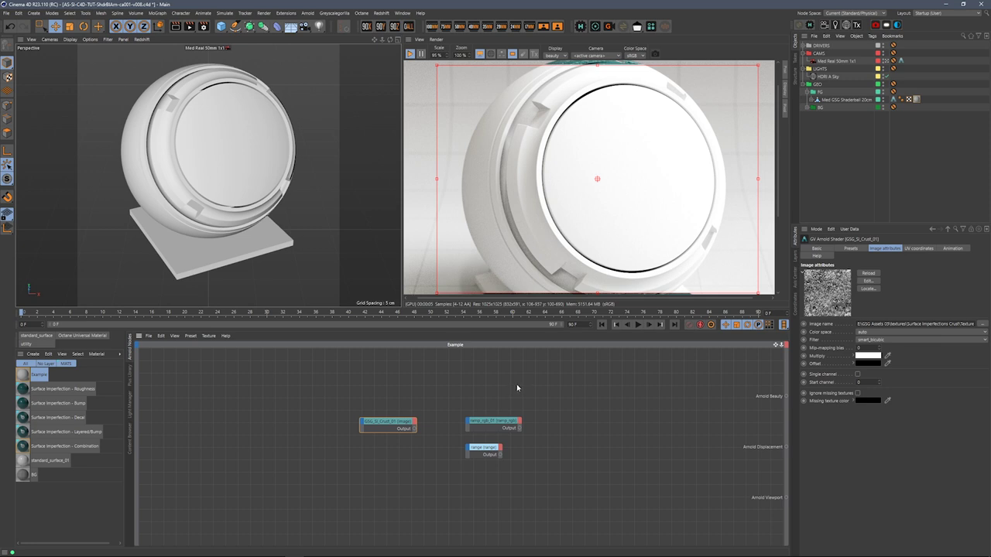
Browse the Smudges and Scratches collections of surface imperfection textures in the Plus Library
click(131, 379)
click(193, 406)
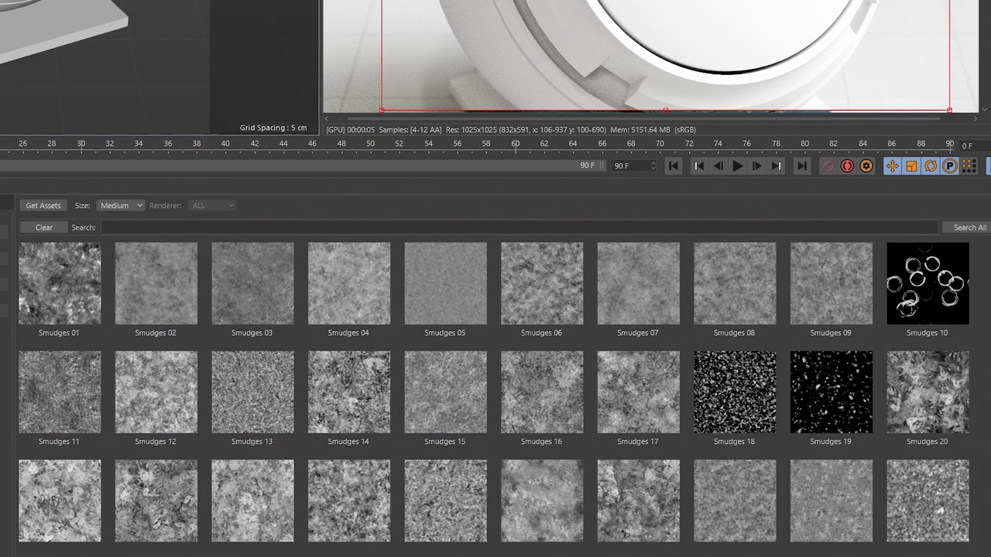
key(Up)
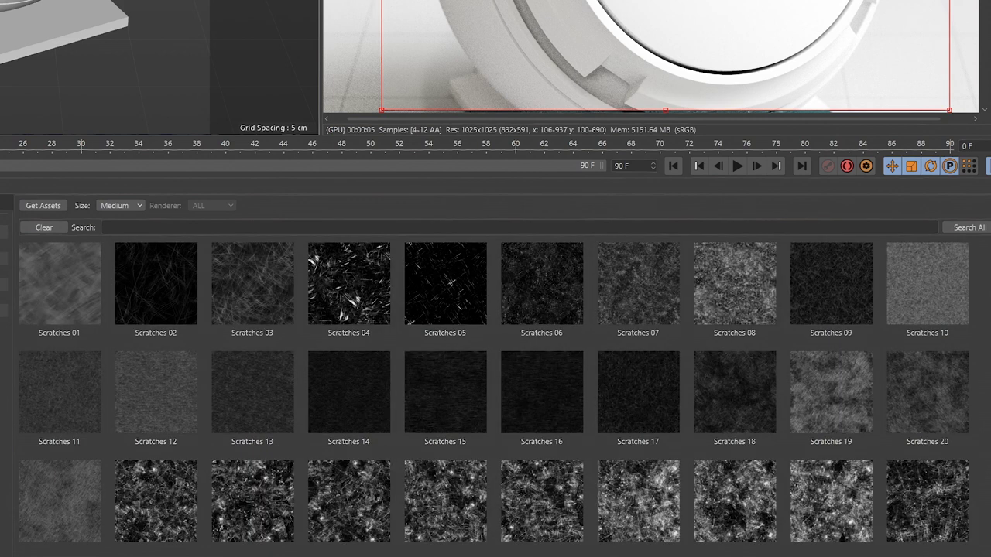
key(Up)
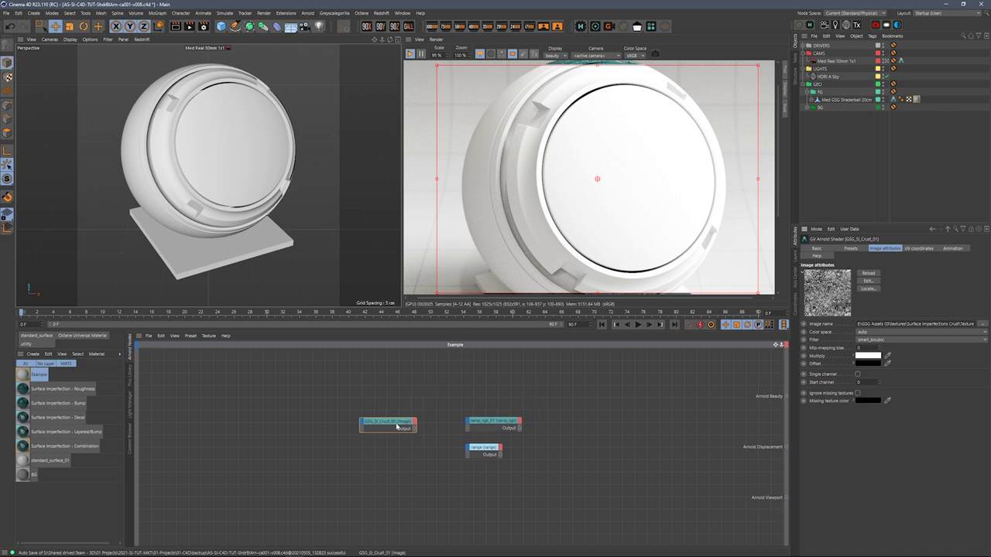
Connect the Crust 01 image node to Arnold Beauty and set its uniform UV scale to 2
drag(398, 426, 383, 425)
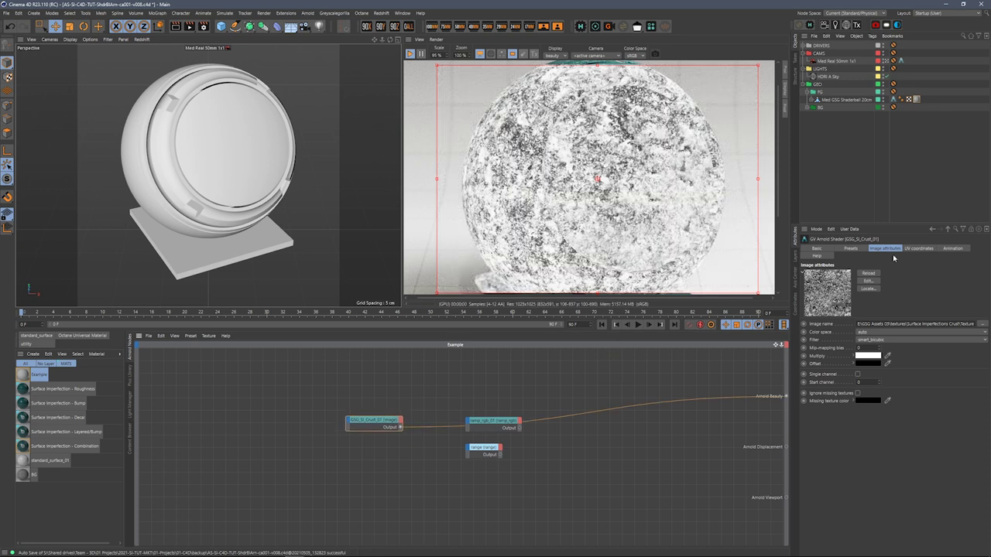
click(919, 248)
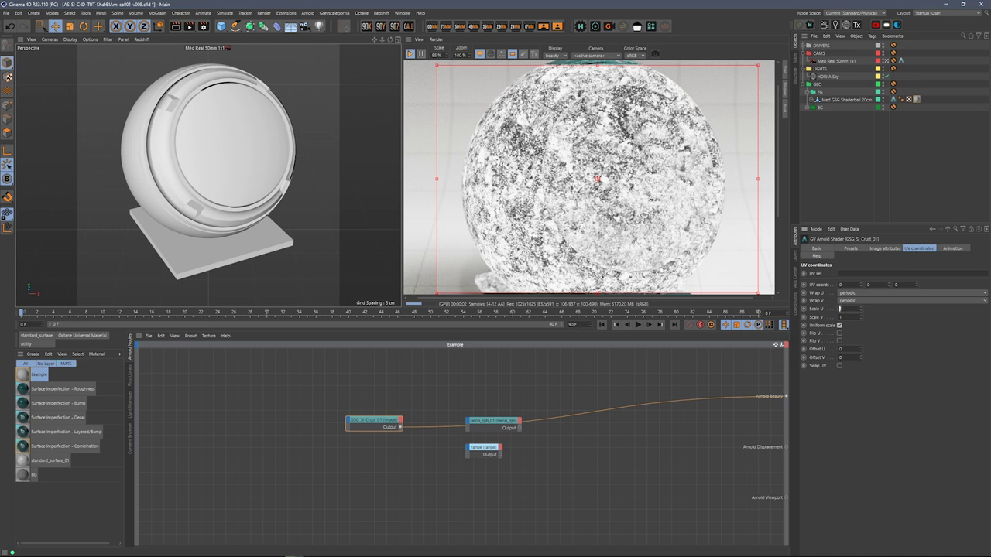
click(840, 326)
text(2)
key(Return)
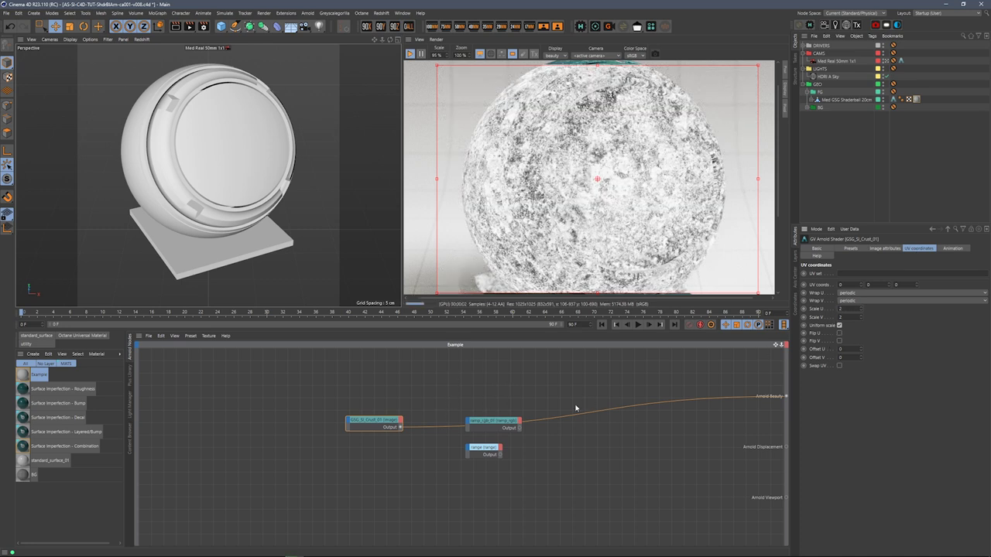
Wire the Crust 01 image into the input of ramp_rgb_01 and route the ramp's output to Arnold Beauty
drag(384, 425, 390, 425)
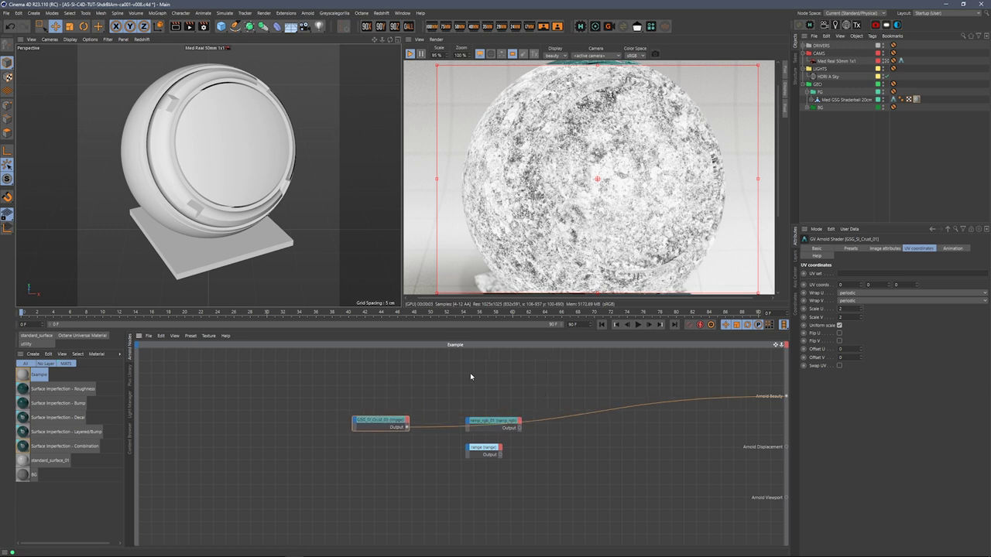
click(509, 423)
click(486, 453)
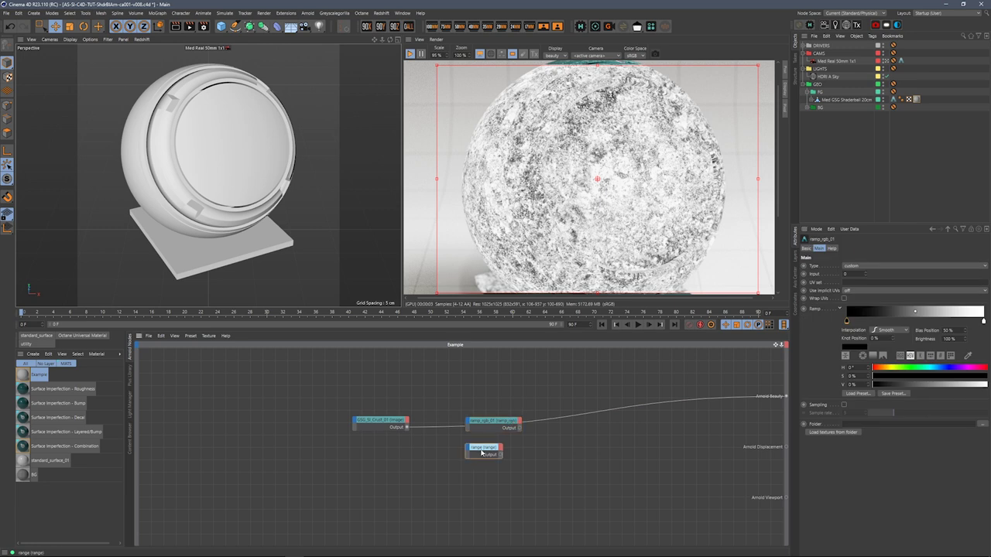
drag(407, 427, 481, 409)
click(522, 427)
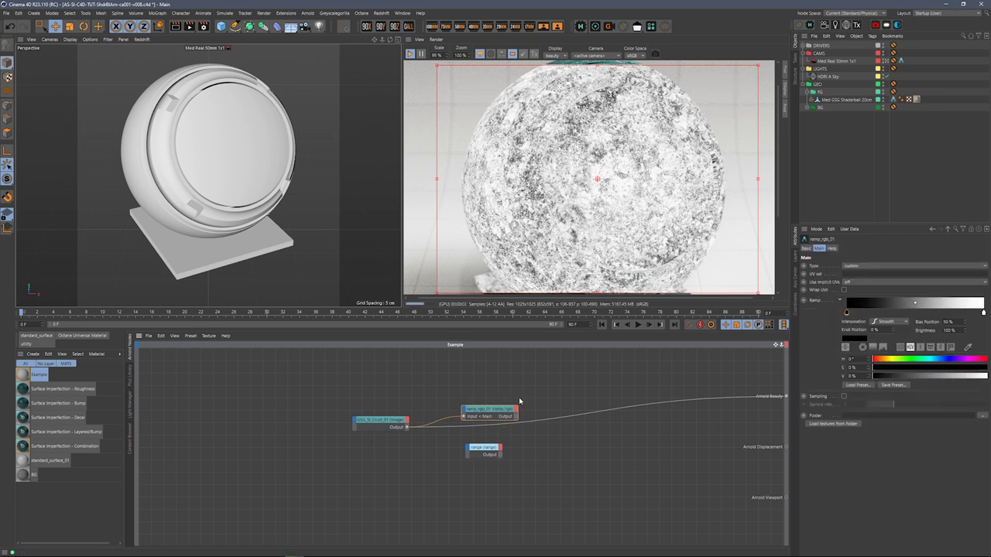
double_click(514, 416)
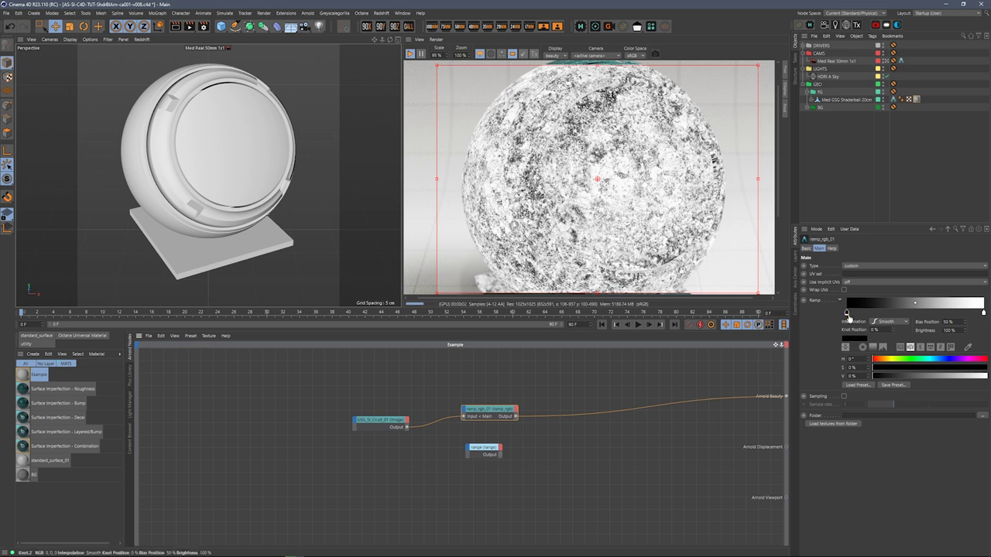
Raise the ramp's contrast by moving the black knot to about 42% and the white knot to about 86%
mouse_move(846, 312)
mouse_down()
mouse_move(897, 315)
mouse_move(845, 314)
mouse_up()
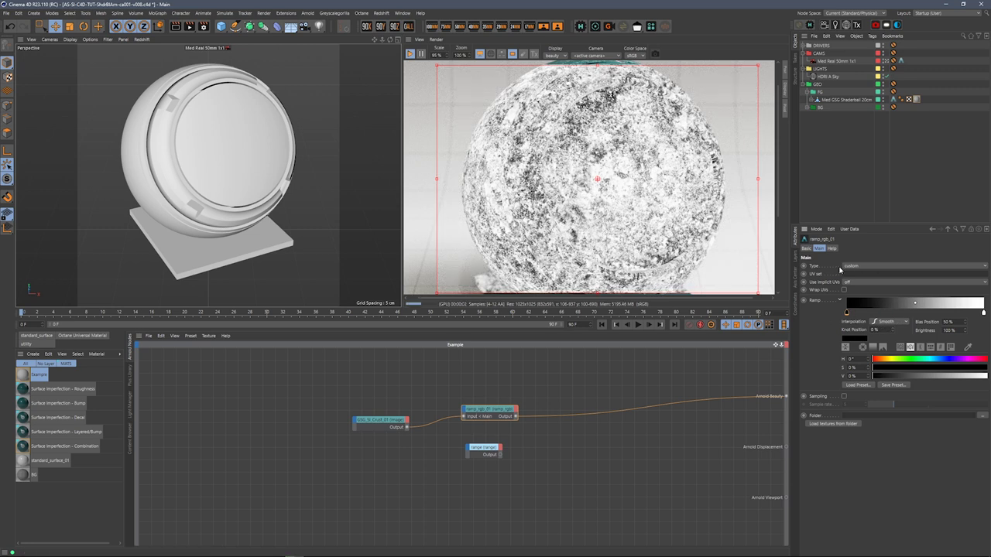
drag(846, 312, 903, 314)
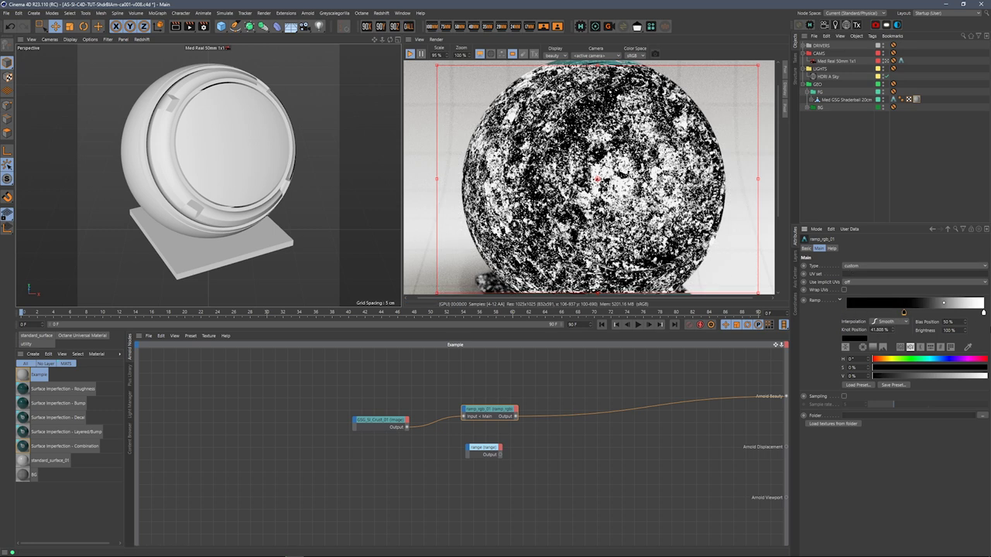
drag(983, 313, 965, 314)
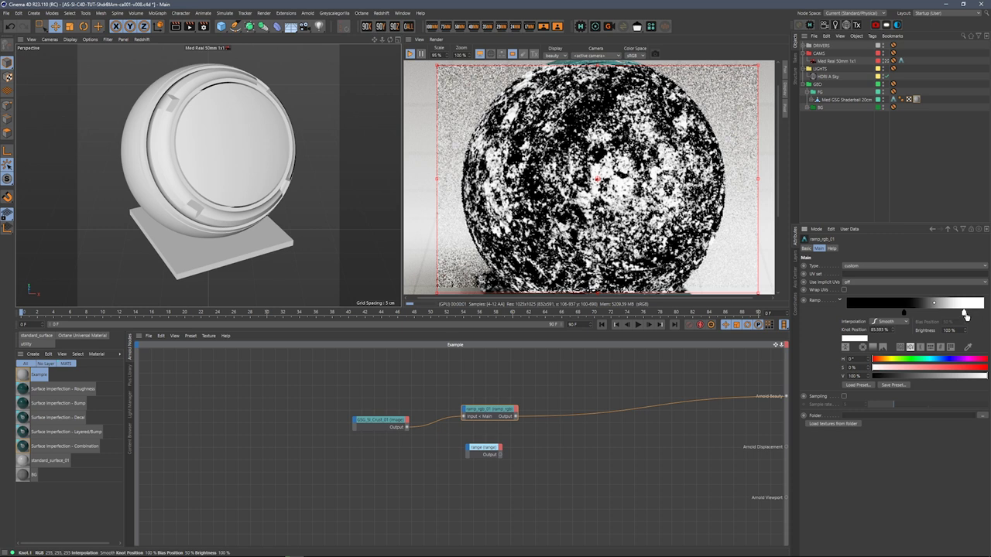
Add a white knot near the ramp's dark end, with black knots at about 22.5% and 5.65% on either side
click(869, 314)
drag(874, 376, 967, 377)
click(877, 314)
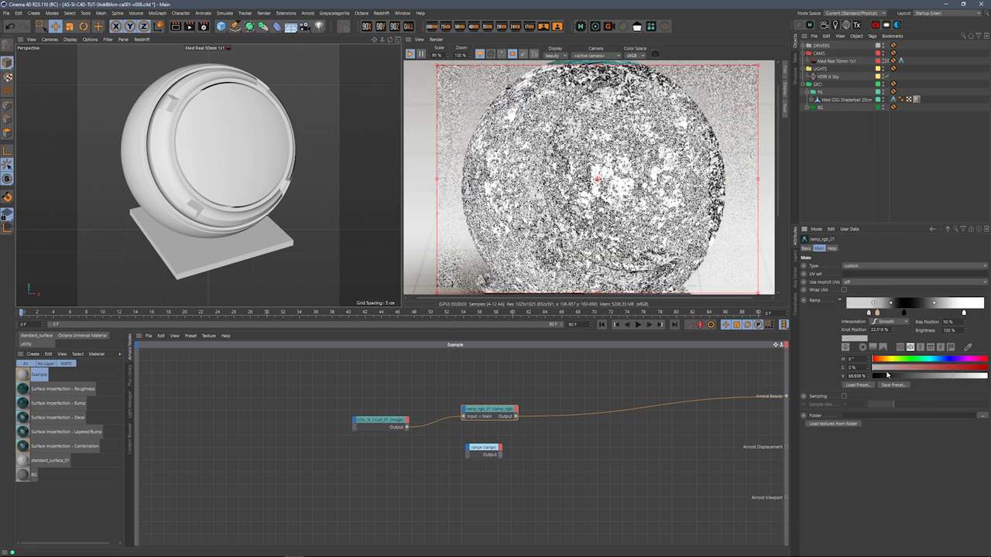
drag(888, 377, 827, 378)
click(855, 313)
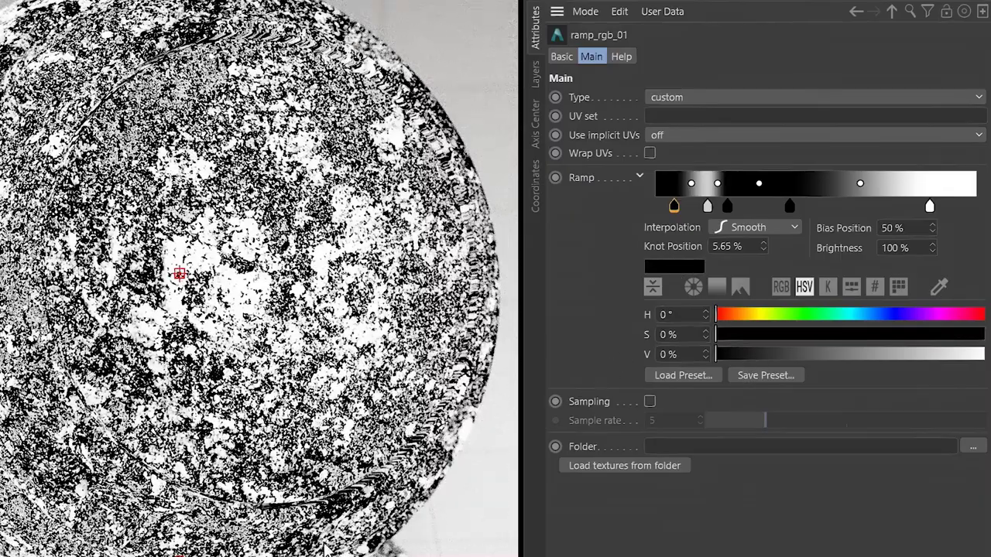
Reset the ramp to its default, then pull the black knot inward and the white knot to about 92%
right_click(602, 177)
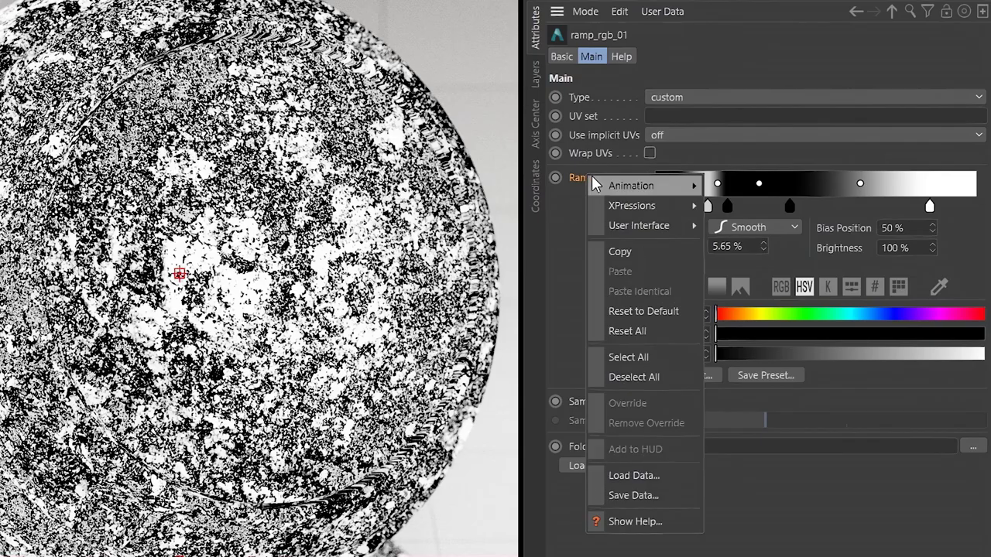
click(631, 327)
drag(656, 206, 754, 208)
drag(976, 206, 951, 207)
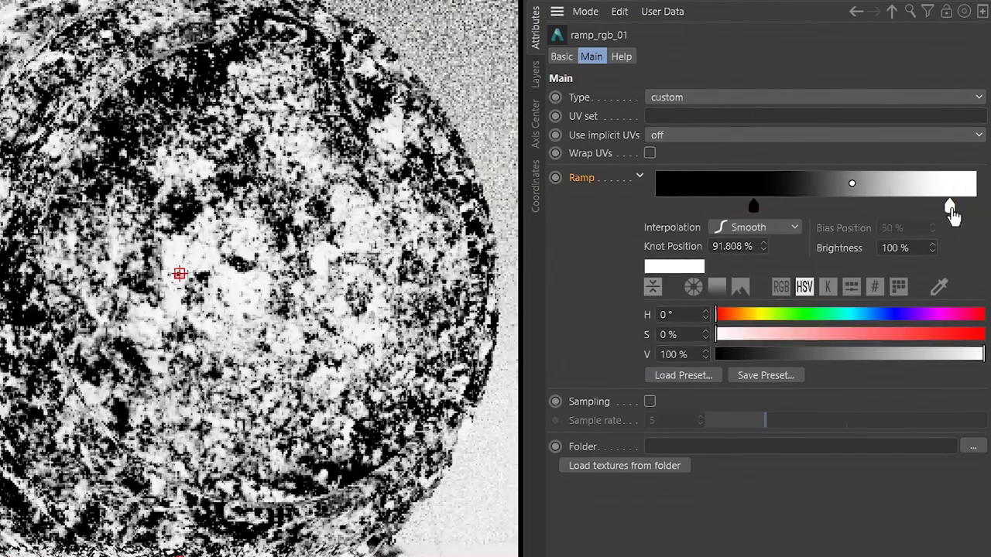
Invert the ramp so it runs from white to black, leaving the white knot's settings as they are
right_click(693, 182)
key(Escape)
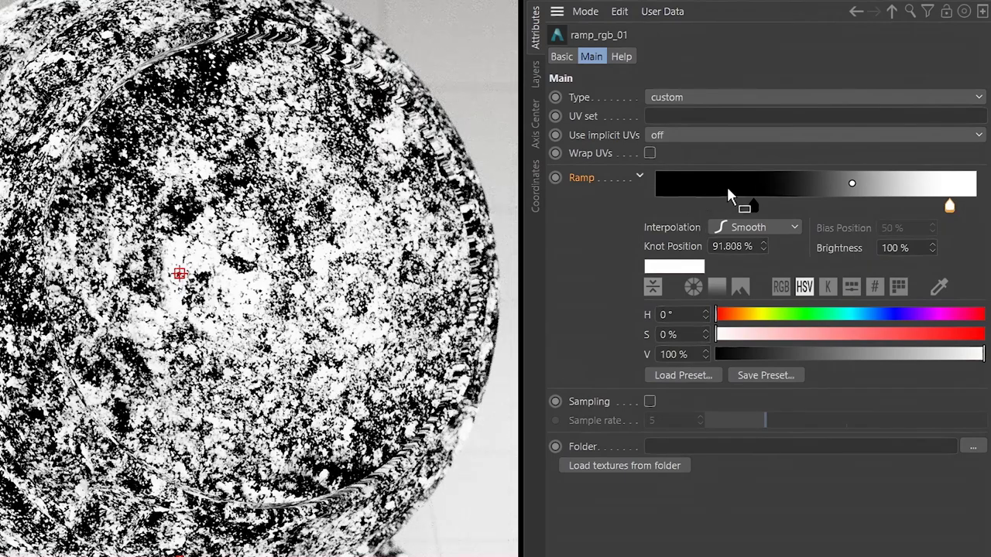
right_click(728, 187)
click(744, 192)
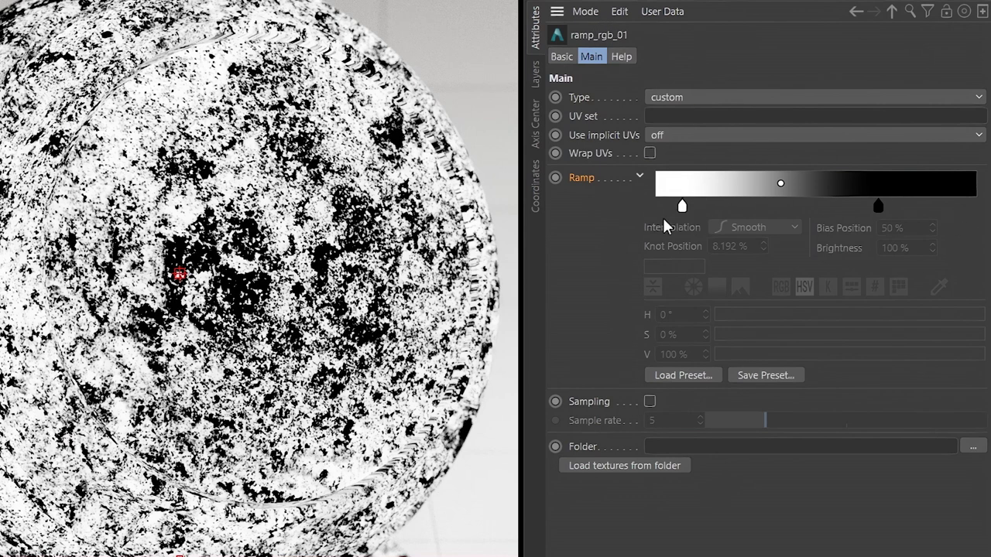
double_click(683, 207)
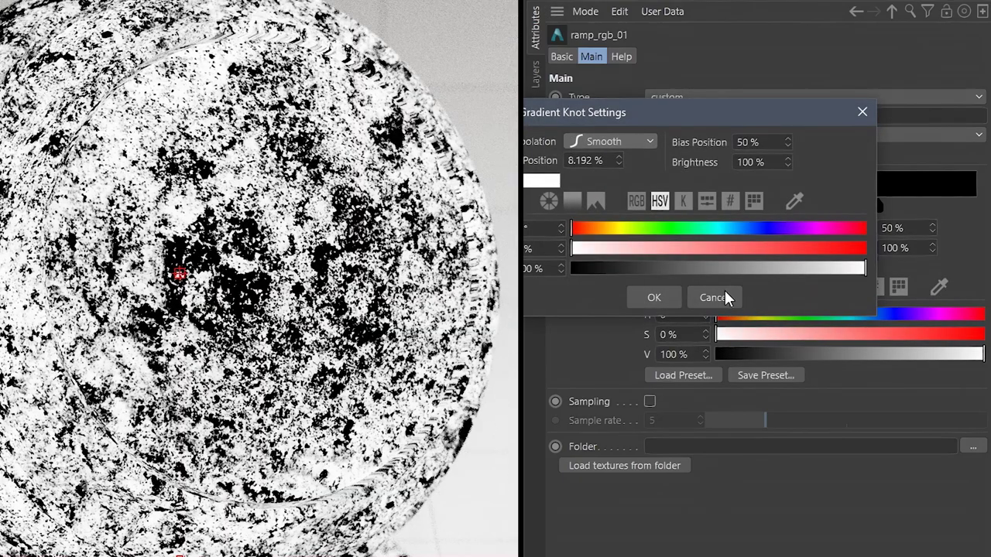
click(724, 293)
Reset the ramp to default and compress its tones, setting the black knot's value to 42% and the white knot's to 57%
right_click(601, 179)
click(654, 314)
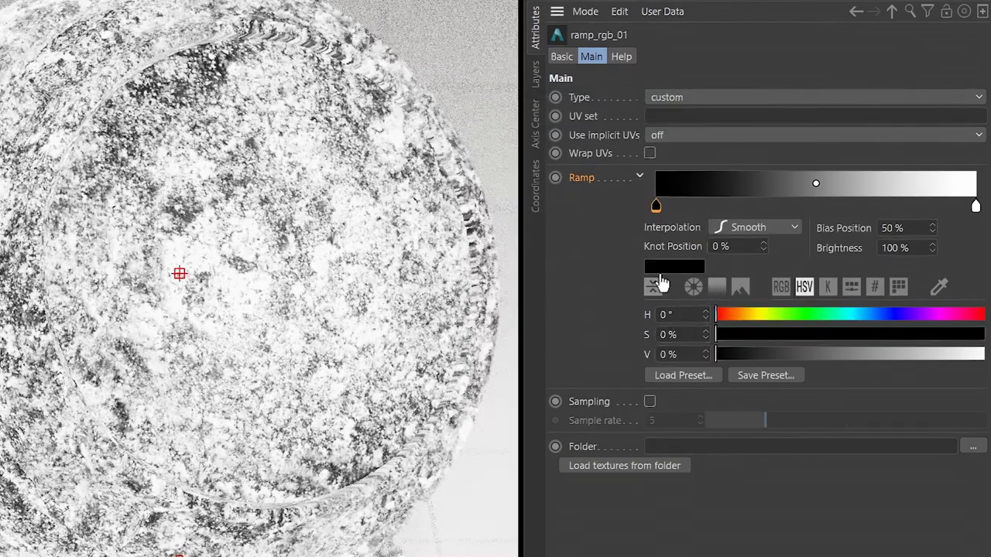
drag(722, 352, 829, 356)
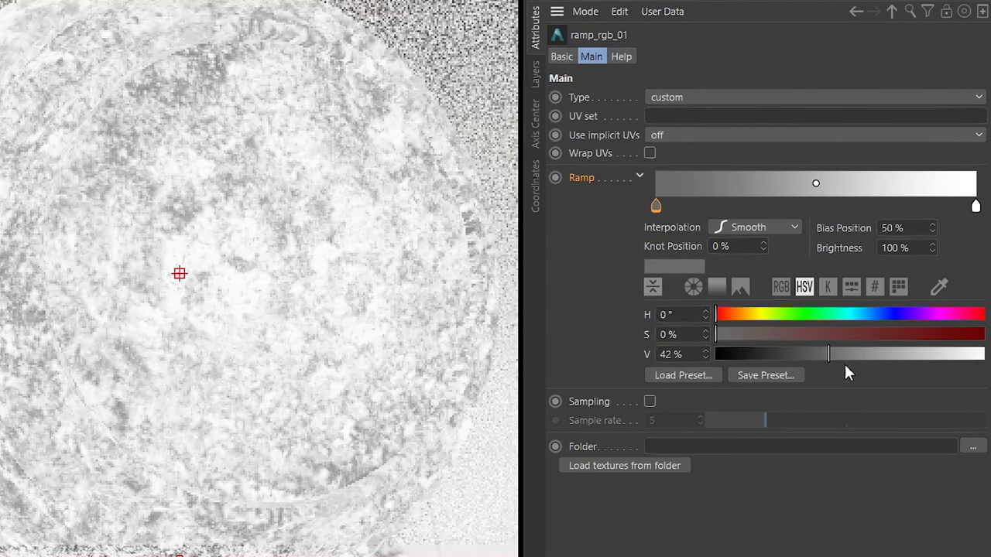
click(976, 206)
mouse_move(906, 355)
mouse_down()
mouse_move(896, 372)
mouse_move(900, 364)
mouse_up()
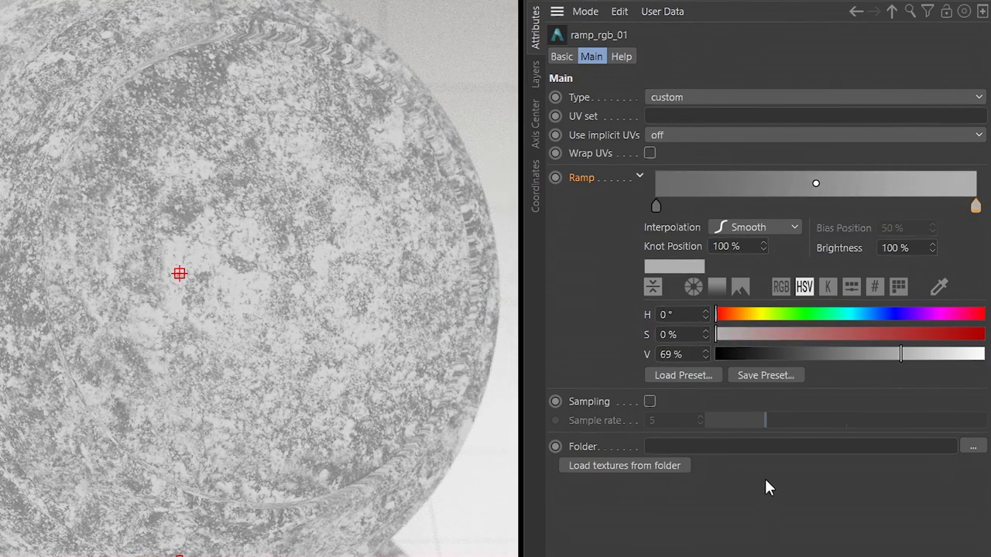
click(868, 355)
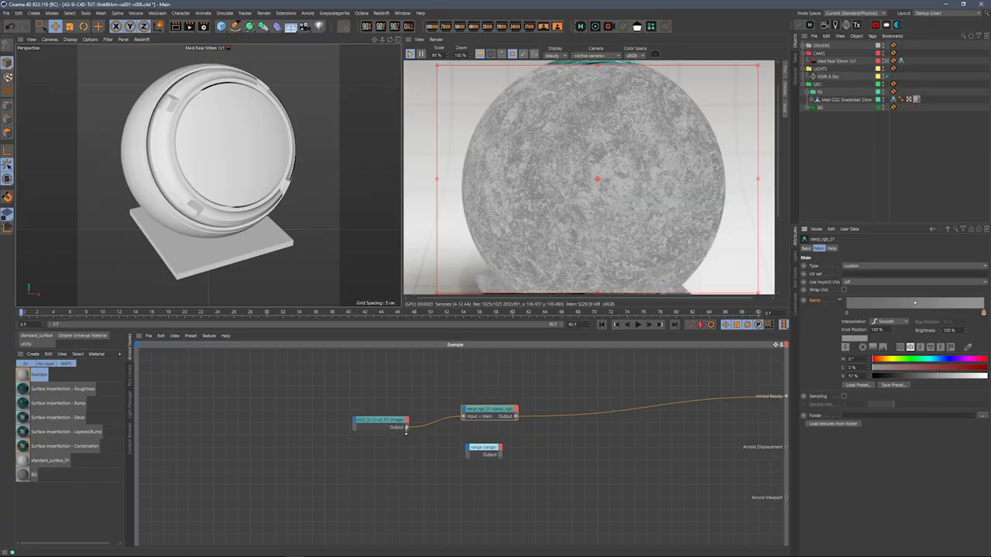
Feed the Crust 01 image into the range node and route the range output to Arnold Beauty
drag(407, 428, 786, 397)
click(499, 459)
click(500, 450)
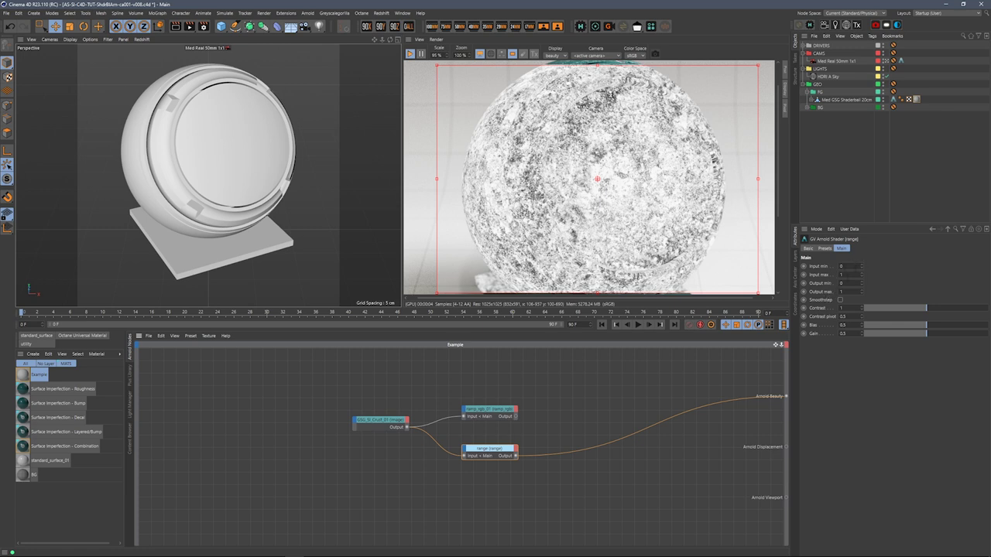
Remap the range node with input min 0.39, input max 0.83, output min 0.4 and output max 0.5
drag(863, 267, 863, 252)
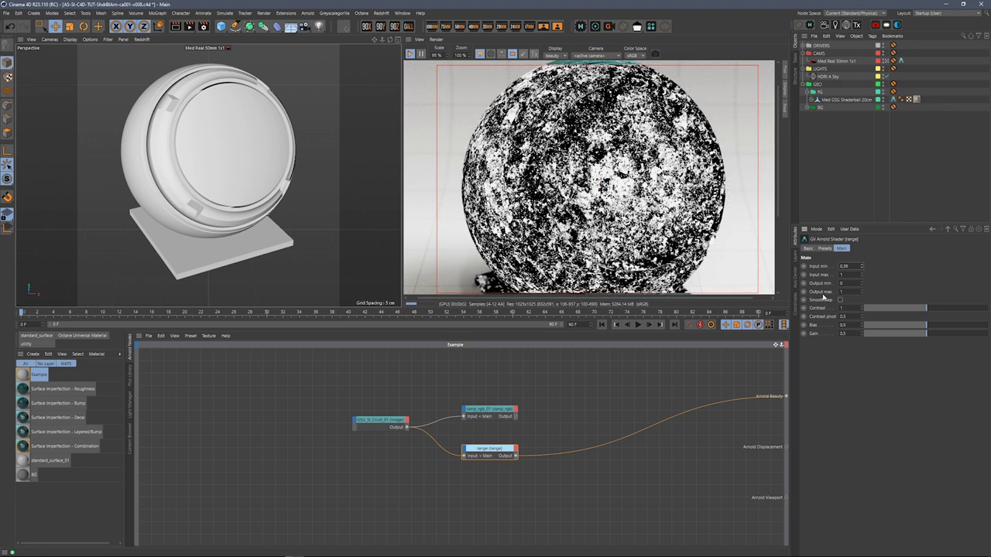
drag(862, 275, 861, 280)
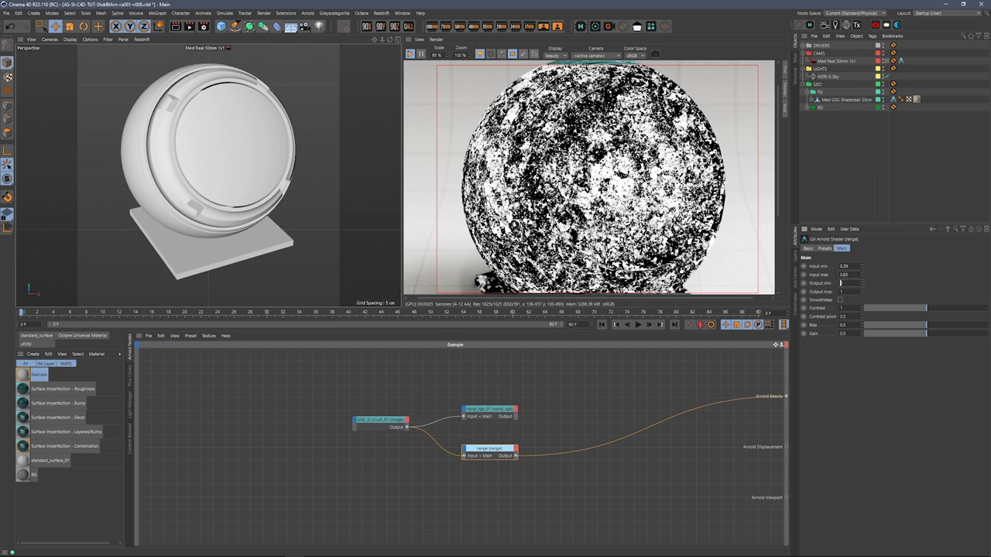
text(0.2)
key(Return)
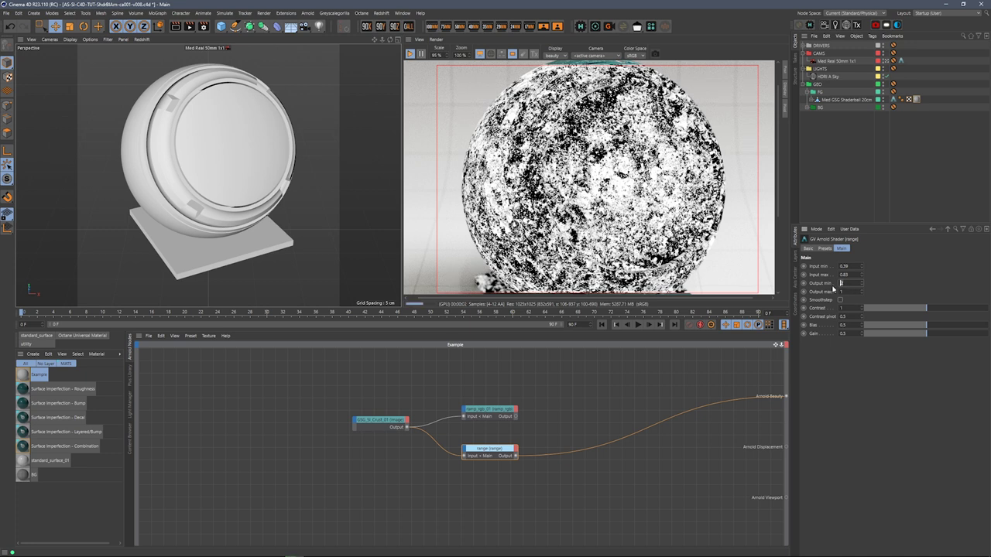
text(0.4)
key(Return)
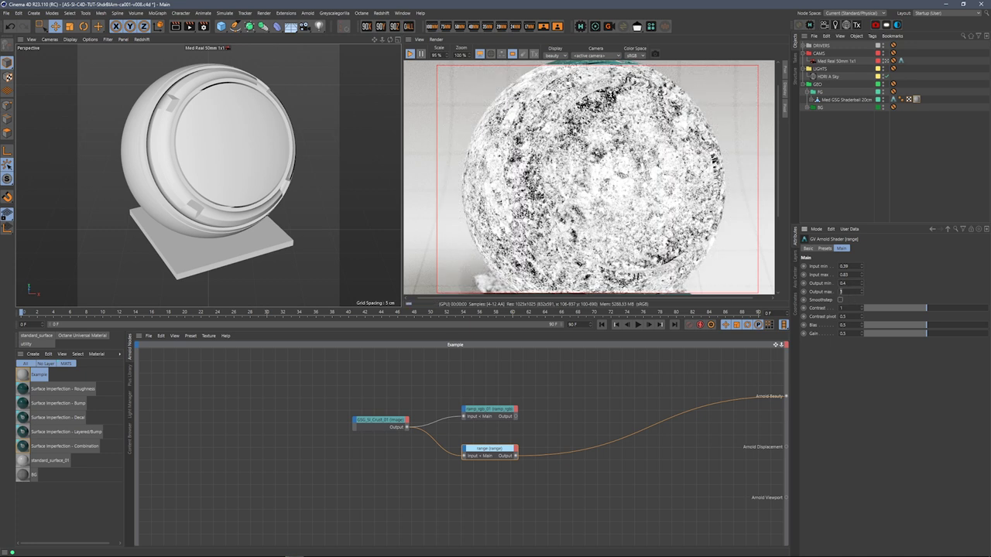
text(0.5)
key(Return)
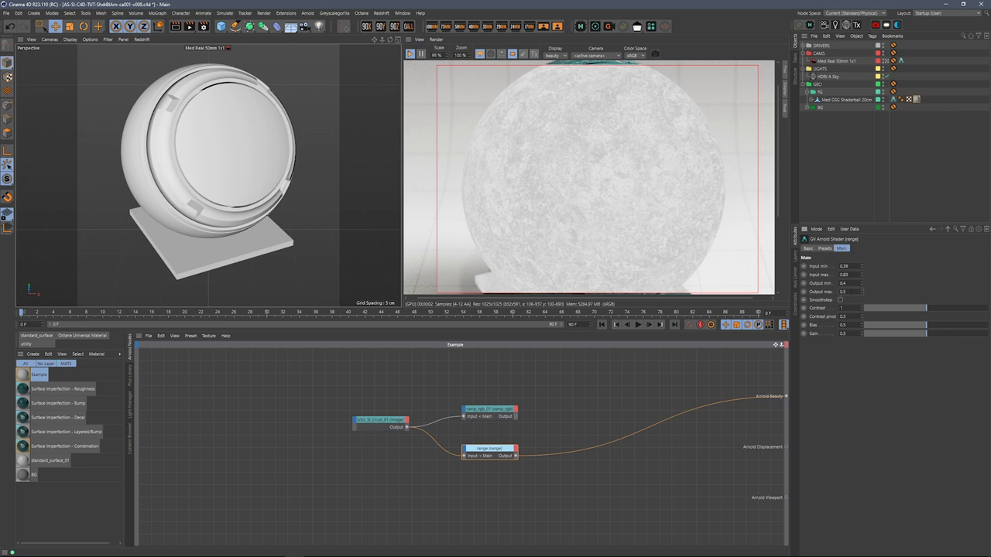
Apply the Surface Imperfection - Roughness material to the Med GSG Shaderball object and open that material's node graph
click(544, 377)
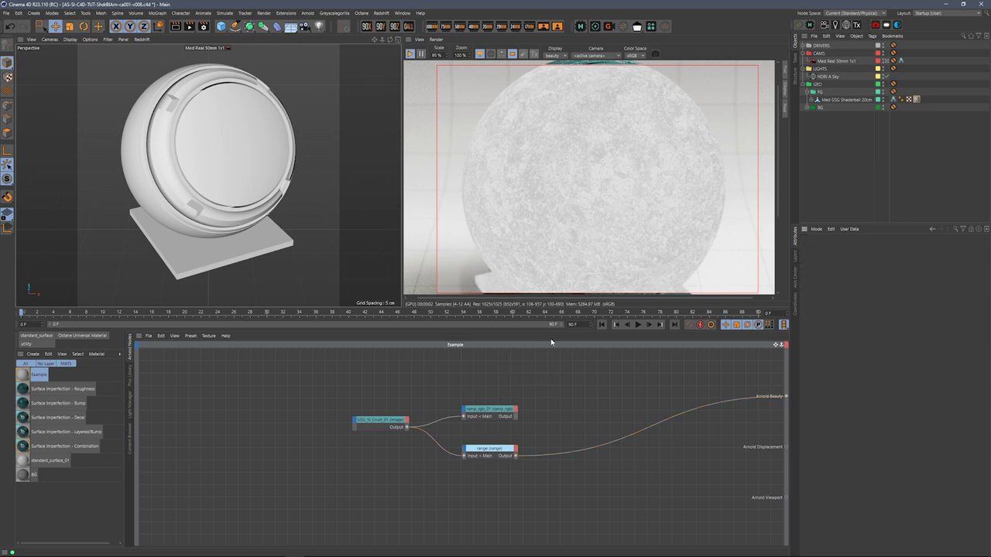
drag(84, 389, 917, 99)
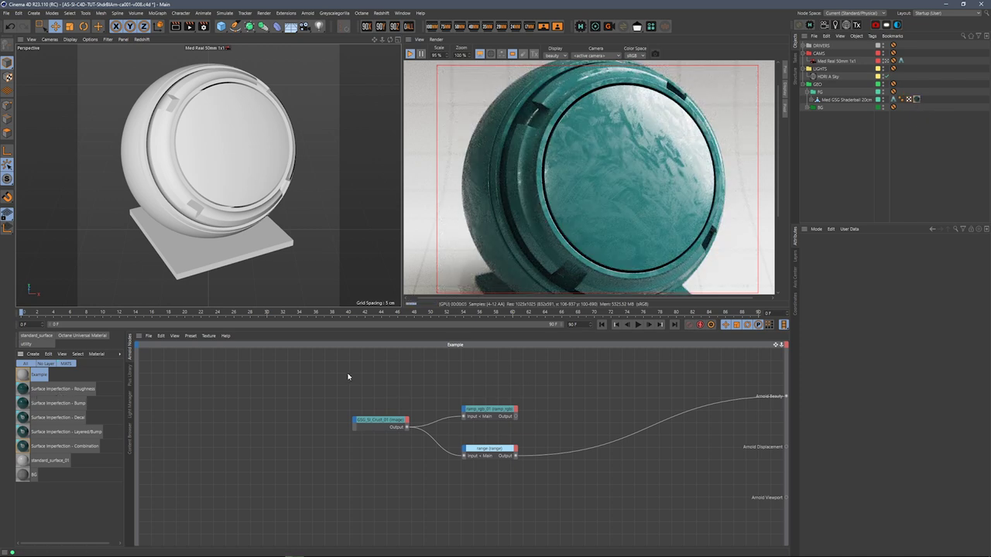
click(77, 393)
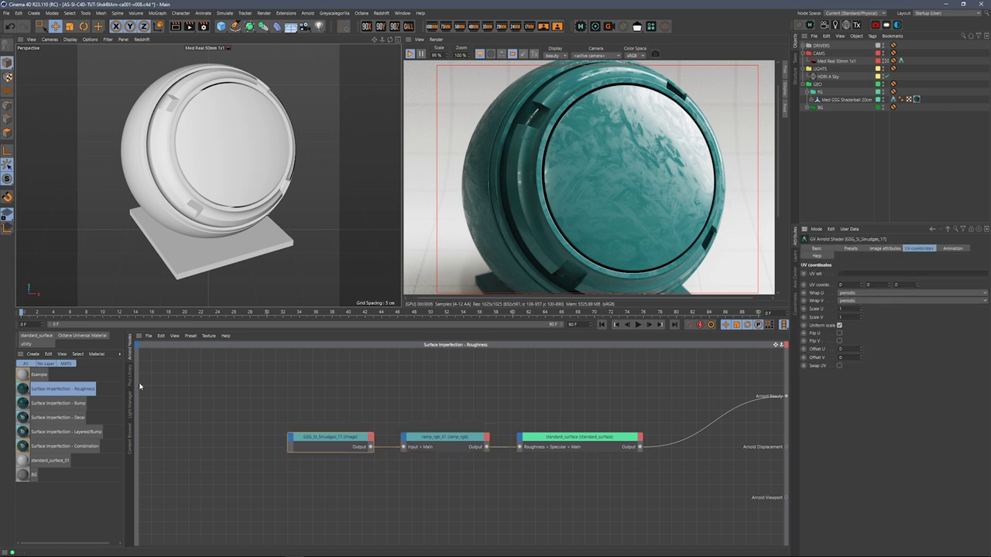
Preview the Smudges 17 image on the shaderball through Arnold Beauty, followed by the ramp node's output
click(453, 440)
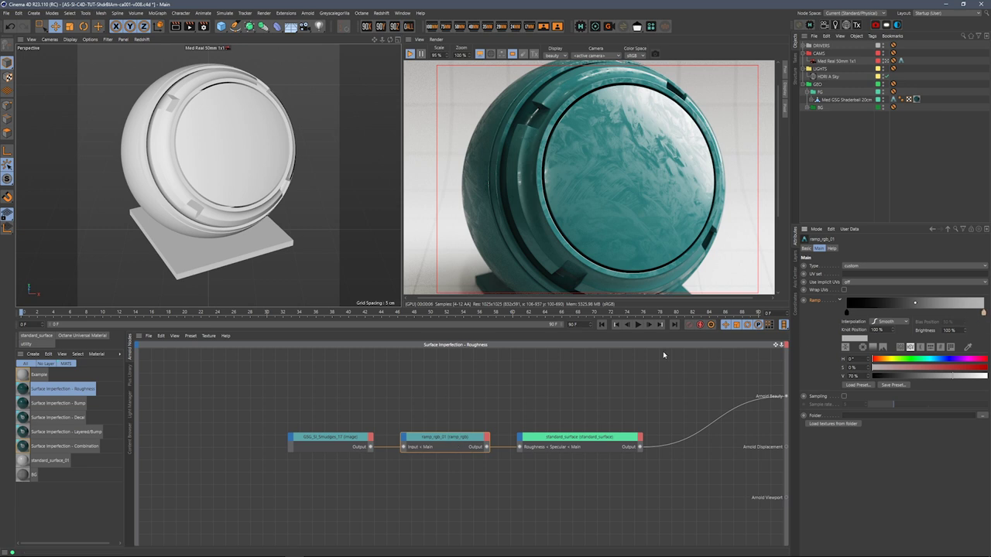
click(343, 440)
key(a)
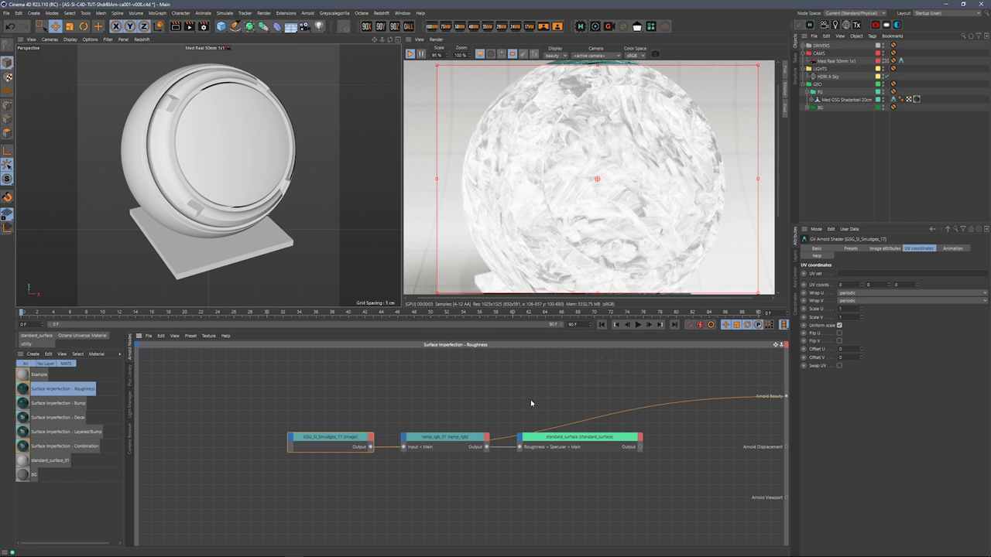
click(461, 438)
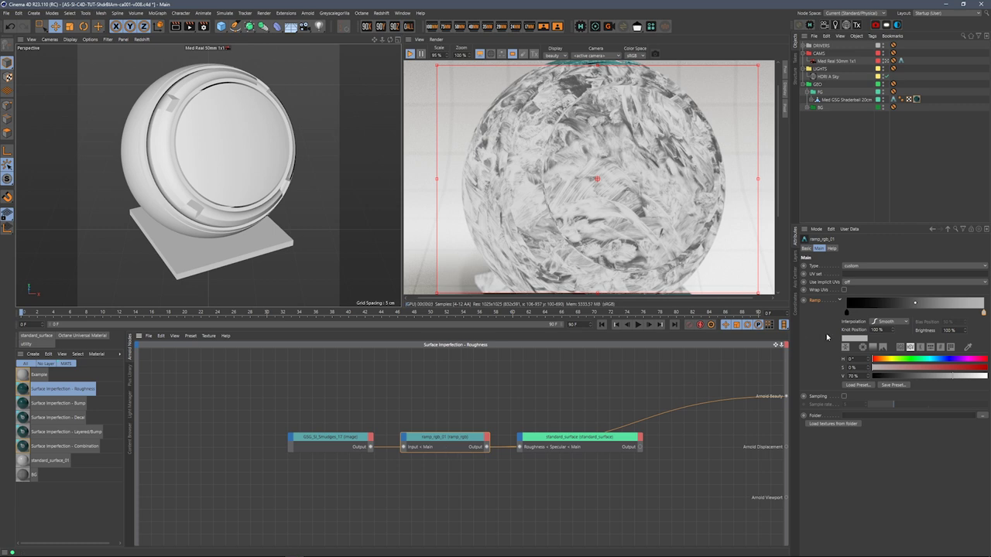
Reset the roughness ramp to its default gradient and route the standard_surface output back to Arnold Beauty
right_click(819, 301)
click(843, 358)
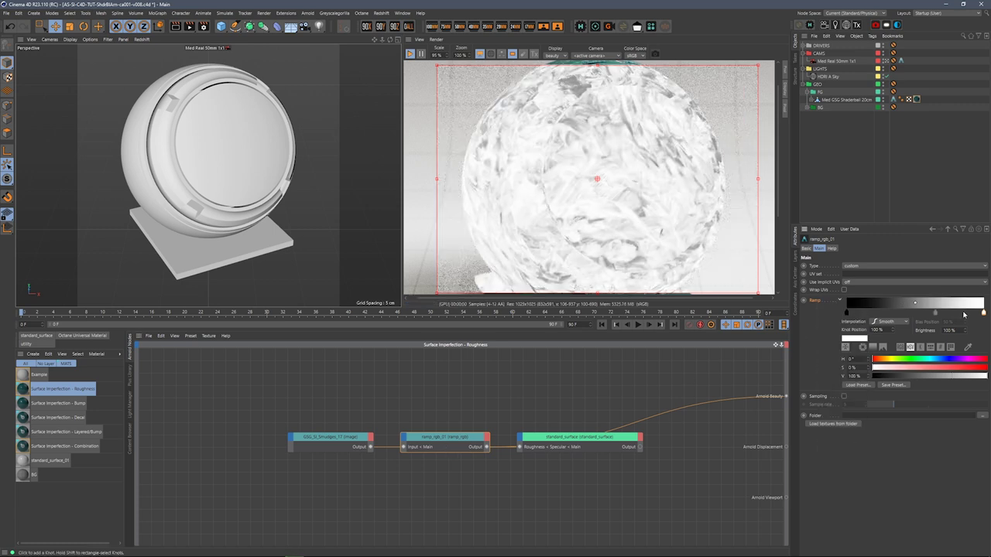
click(598, 444)
double_click(598, 444)
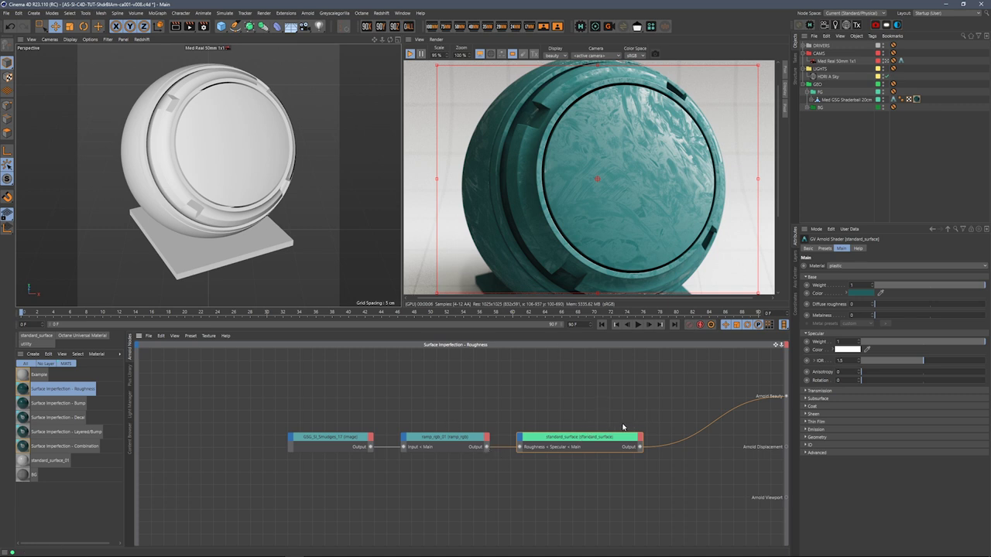
Set the roughness ramp's white knot to a value of 57%, and its black knot to about 18% position with a value of 14%
alt+right_drag(502, 455, 553, 398)
alt+middle_drag(553, 398, 531, 394)
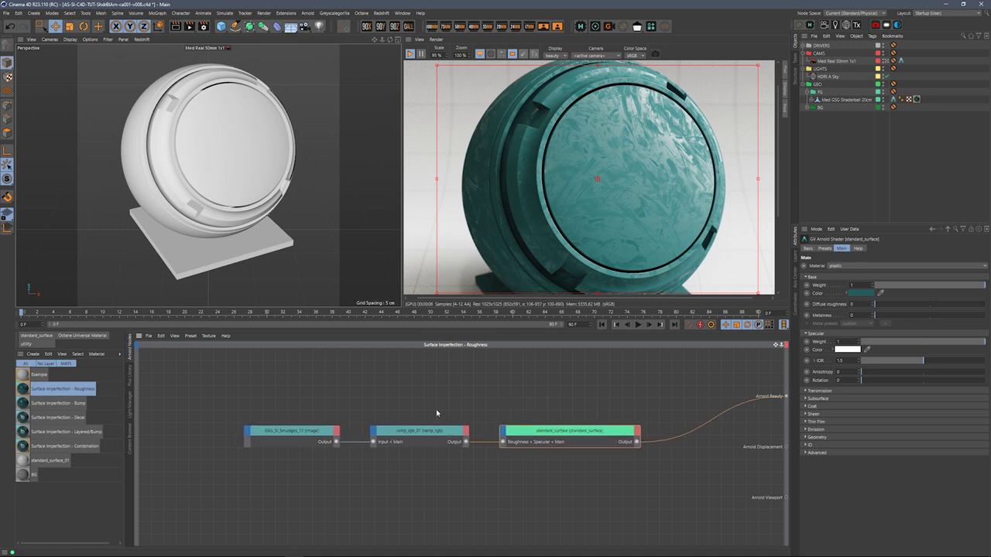
click(432, 431)
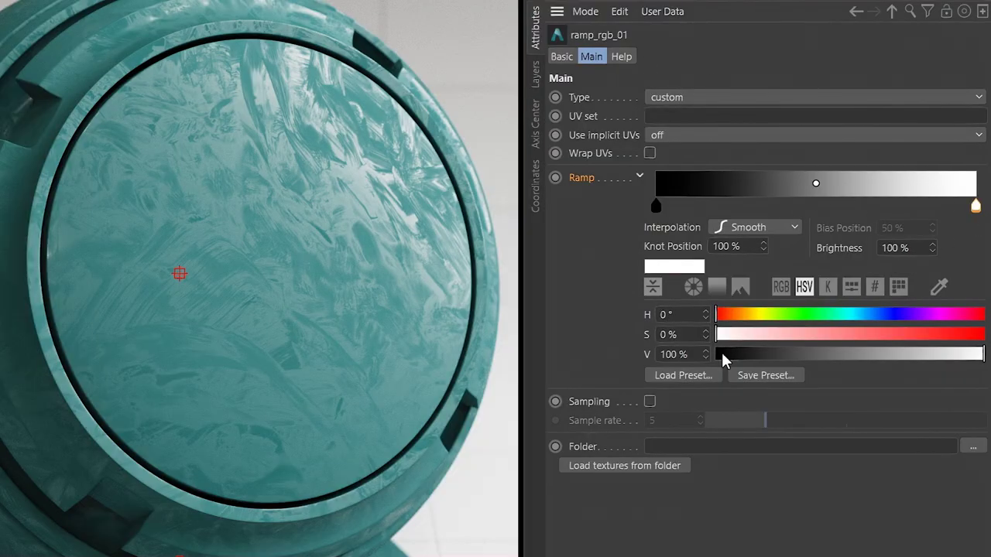
drag(890, 354, 856, 354)
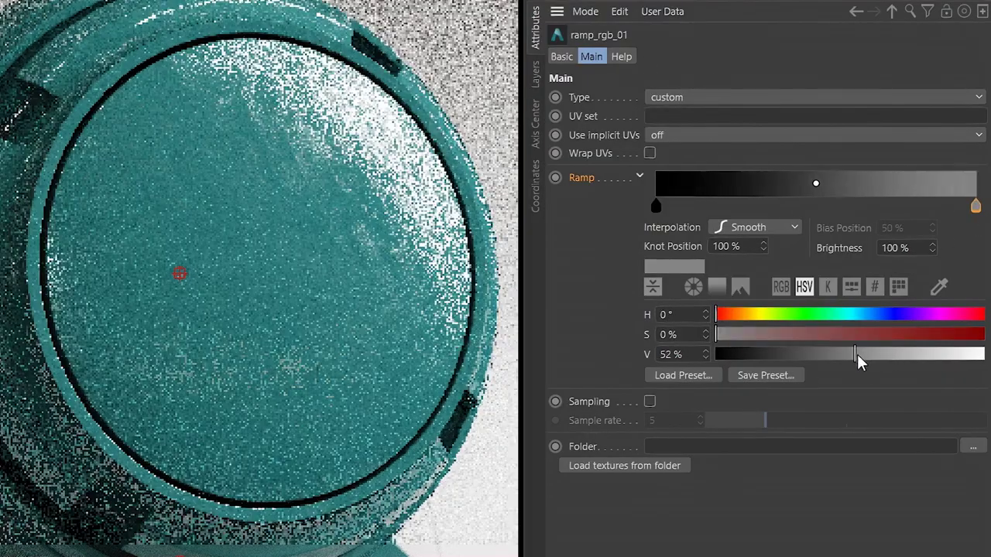
click(868, 360)
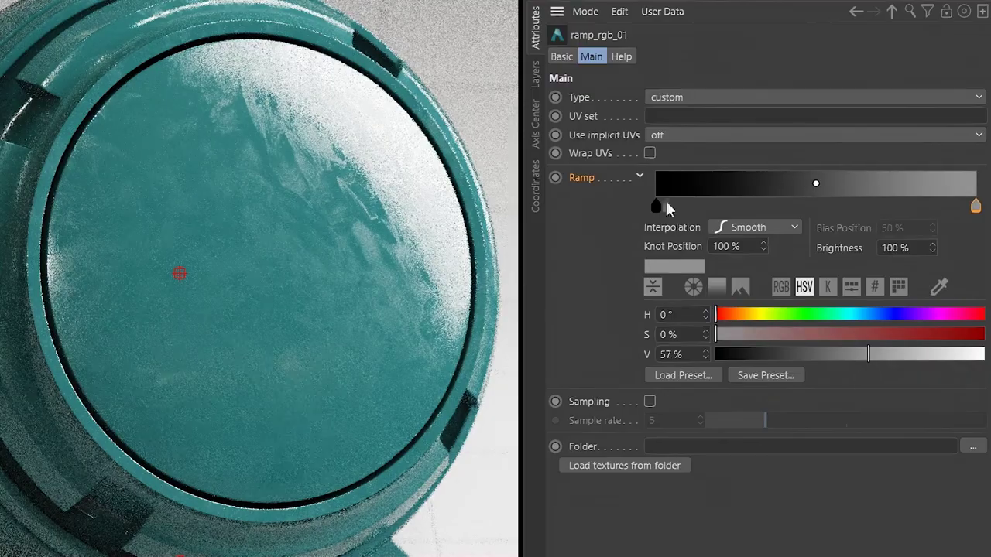
drag(658, 206, 714, 208)
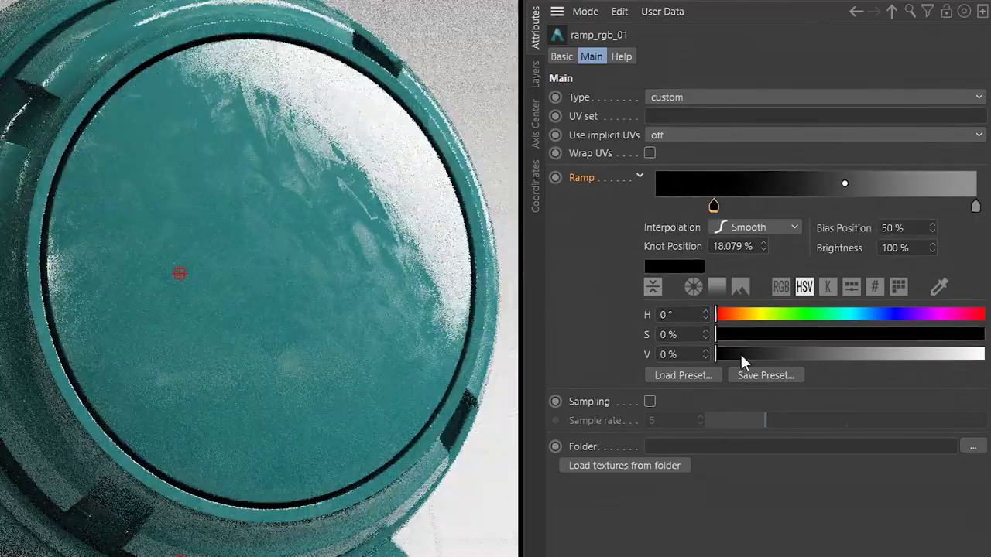
click(738, 356)
click(752, 355)
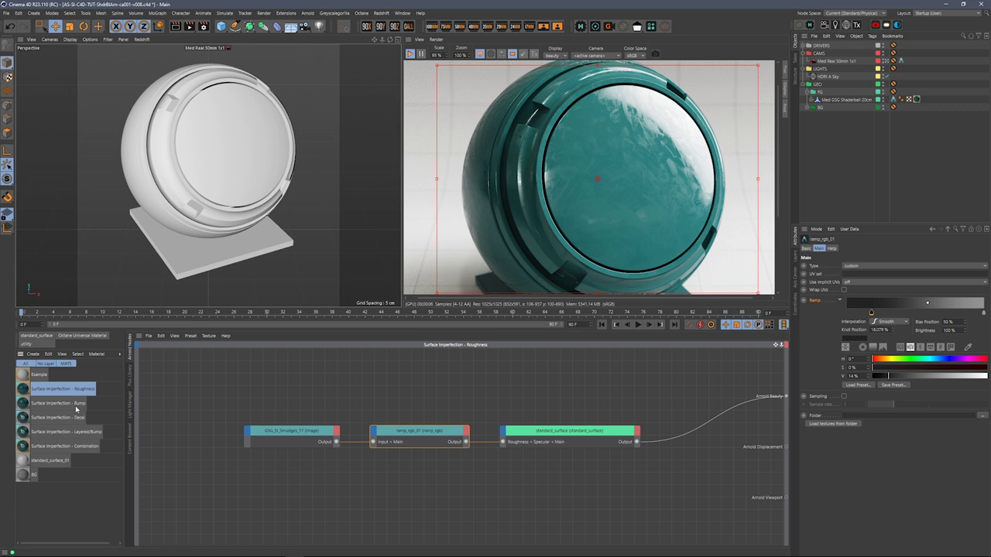
Apply the Surface Imperfection - Bump material to the Med GSG Shaderball object and rename the image node in its bump chain to crust
drag(74, 408, 920, 103)
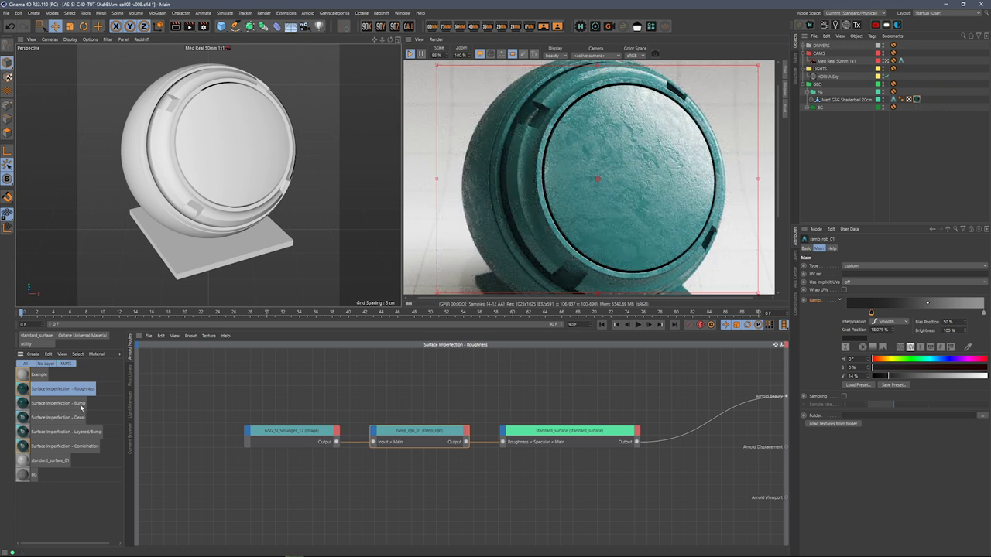
click(78, 403)
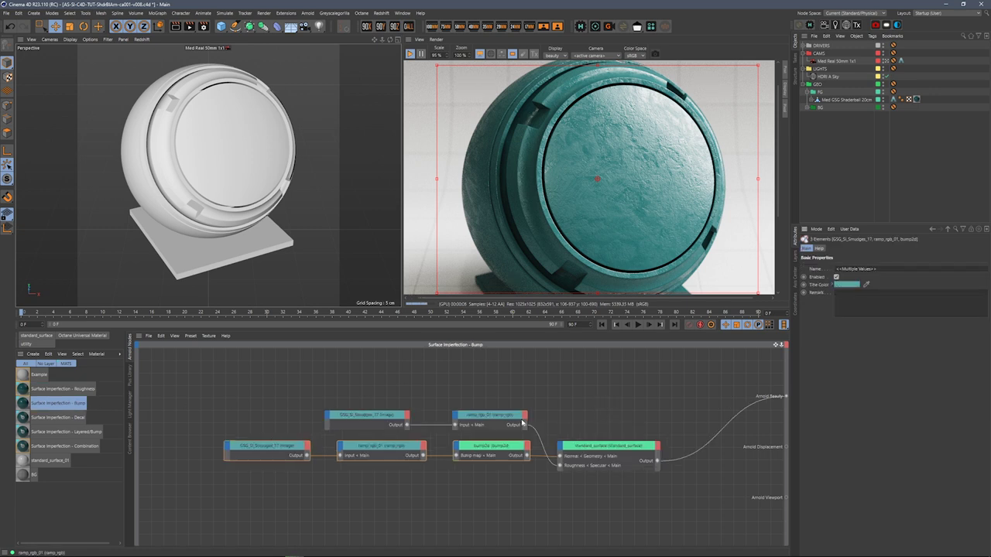
click(261, 453)
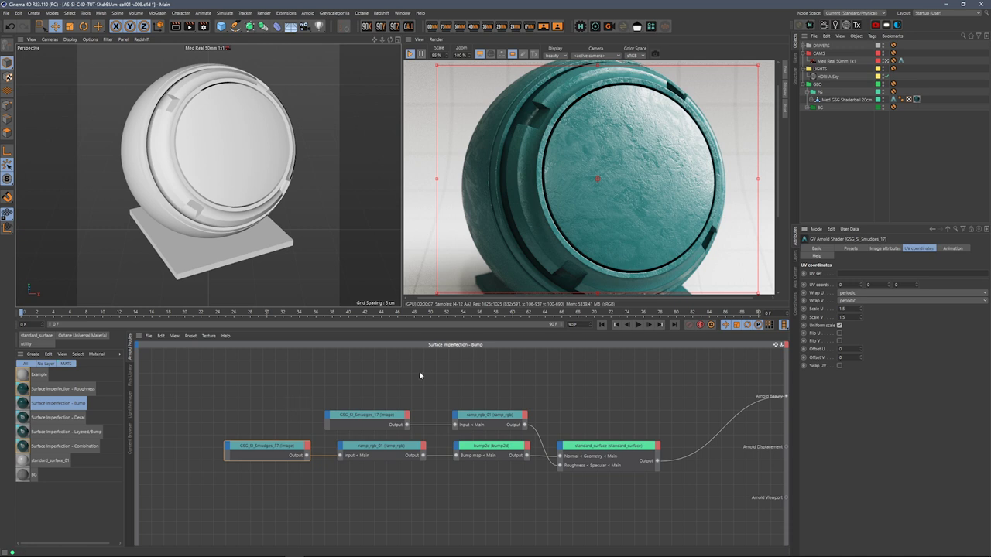
click(826, 252)
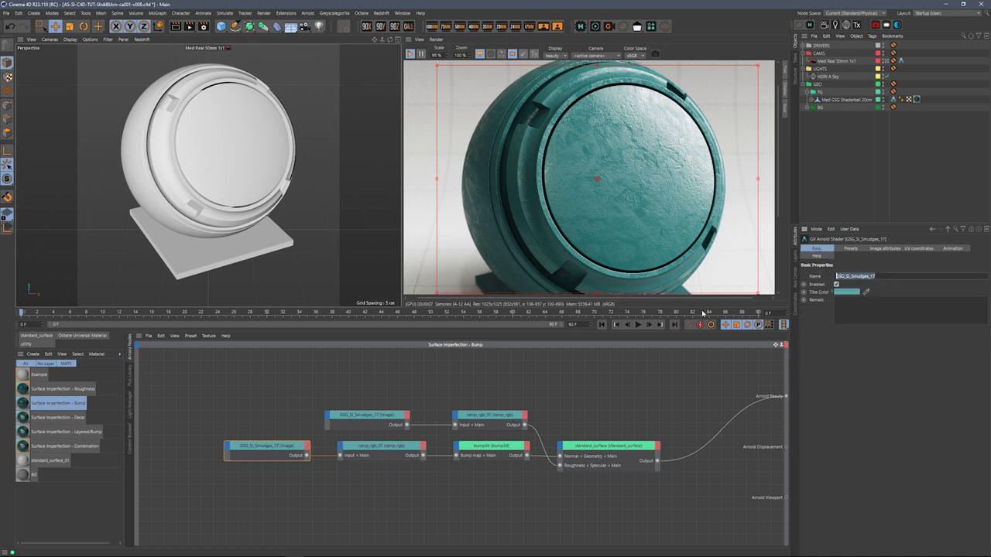
text(cur)
key(Return)
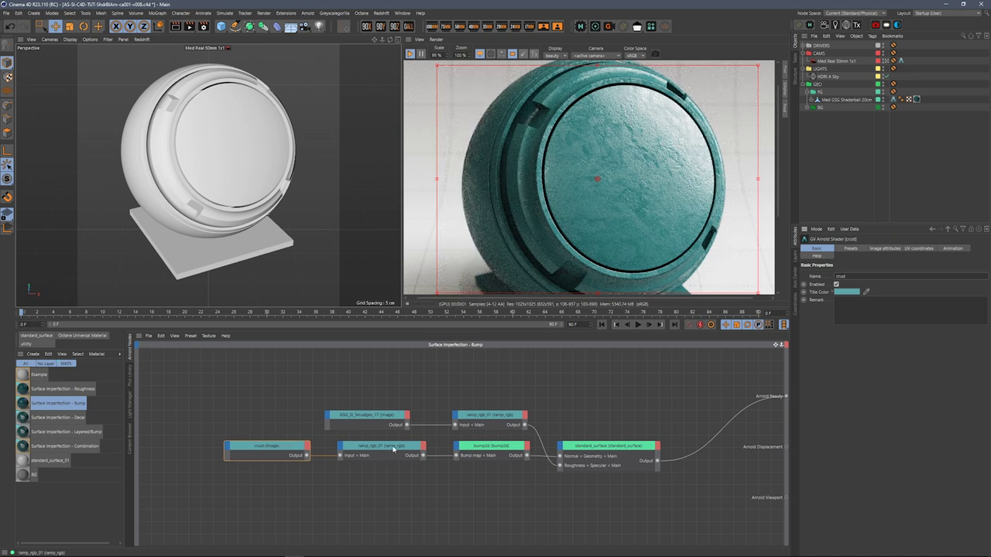
Inspect the crust image's ramp, the bump2d node with its bump height setting, and the standard_surface connection
click(391, 449)
click(819, 248)
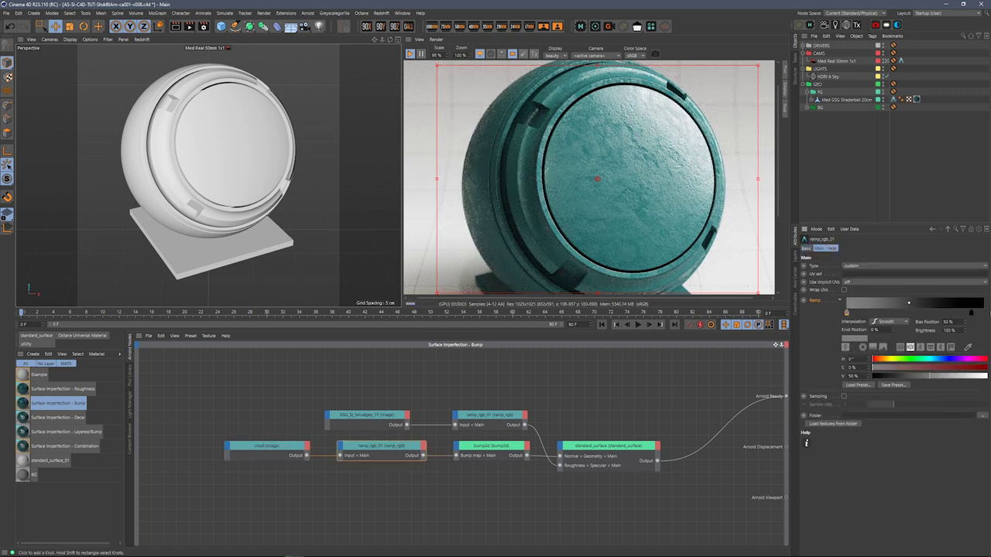
click(507, 447)
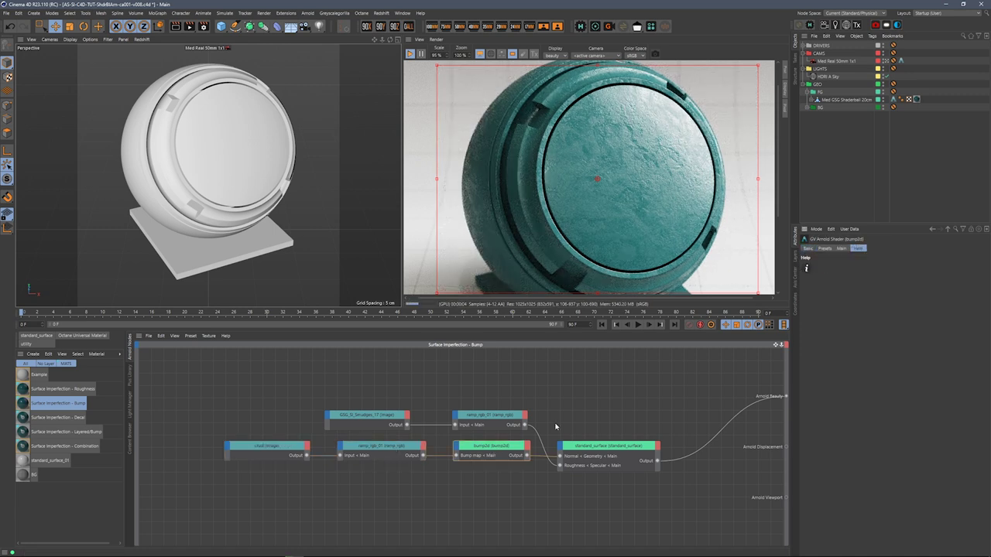
click(579, 464)
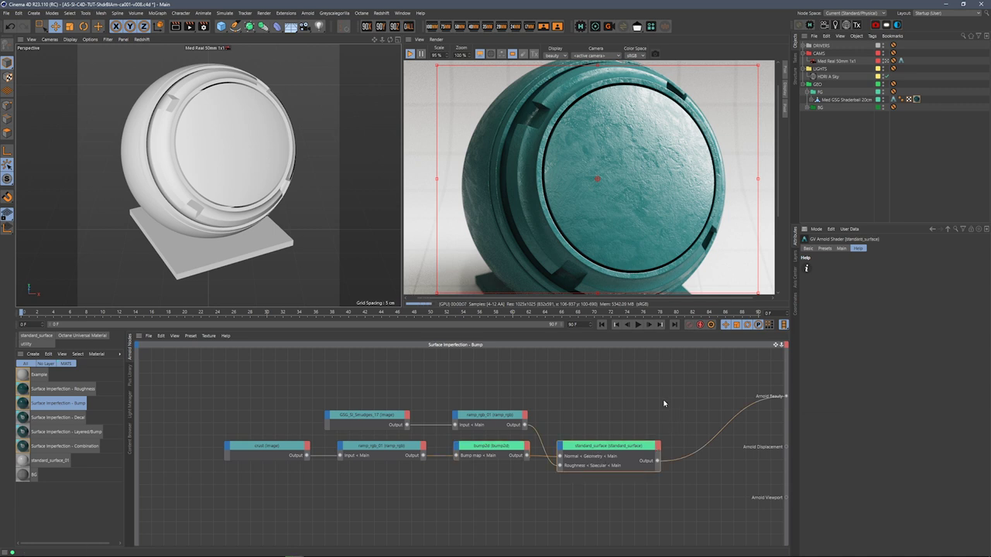
click(515, 447)
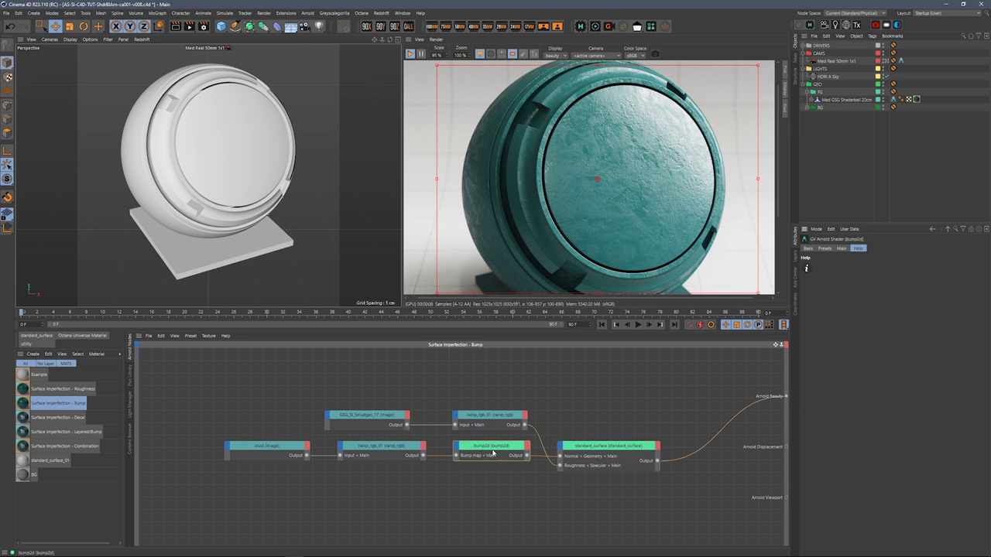
click(840, 248)
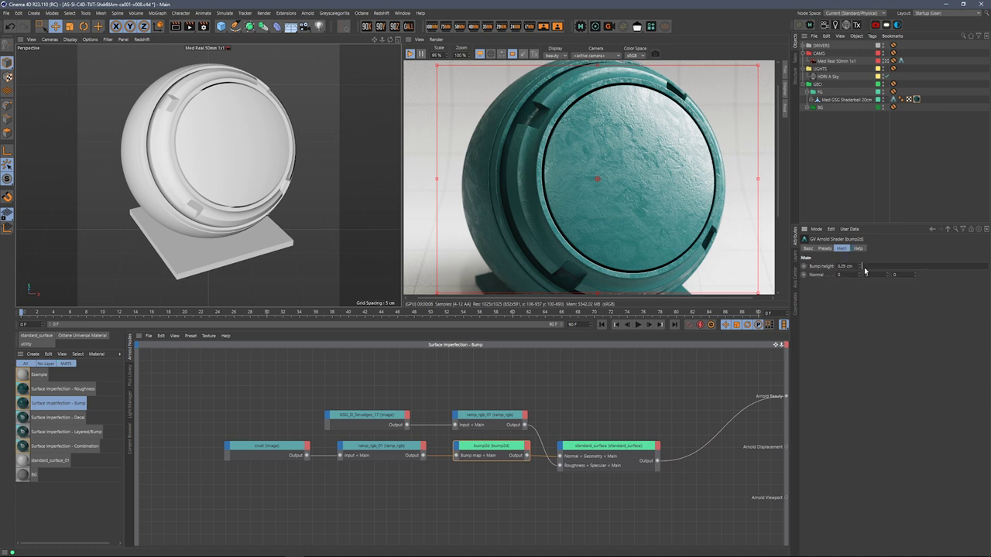
Reset the ramp feeding the bump2d node to its default gradient
click(381, 446)
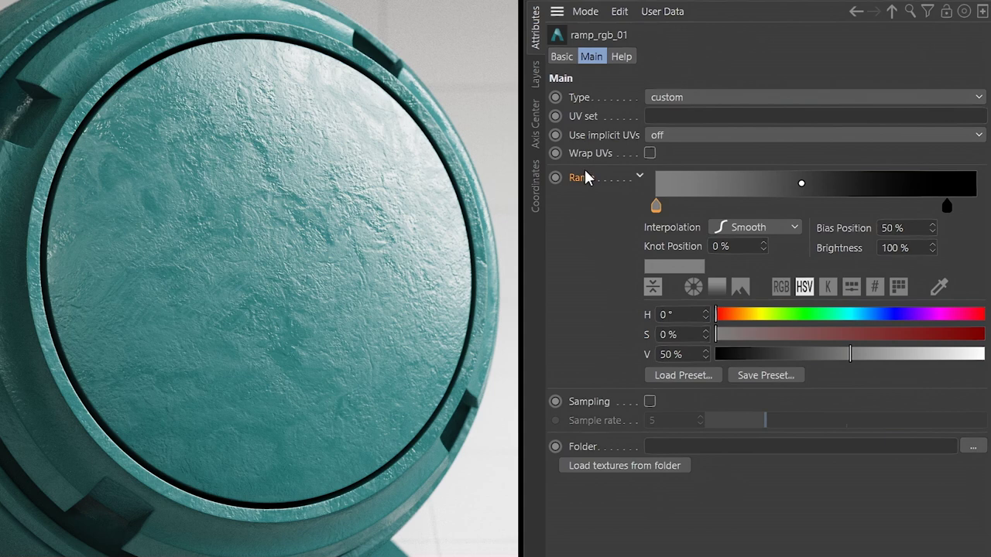
right_click(819, 300)
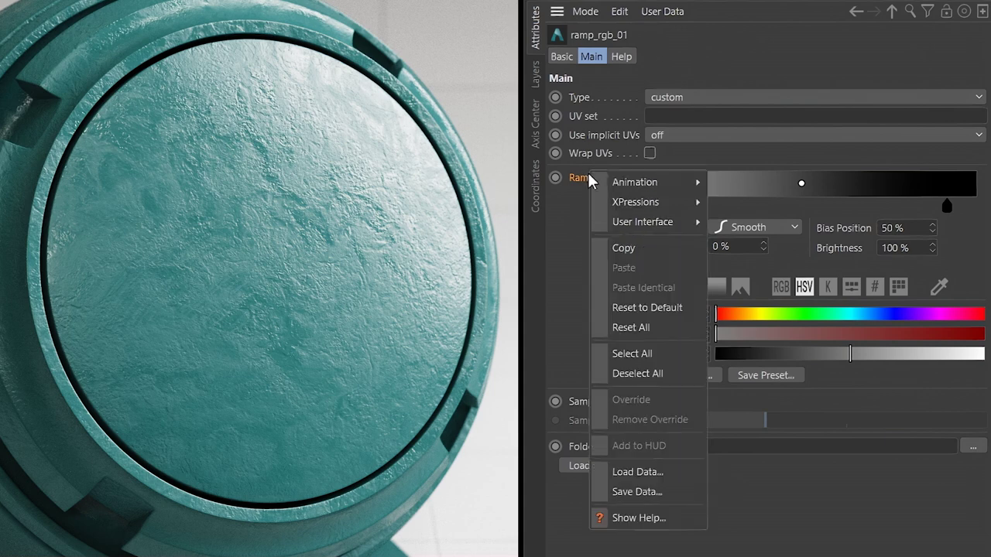
click(629, 308)
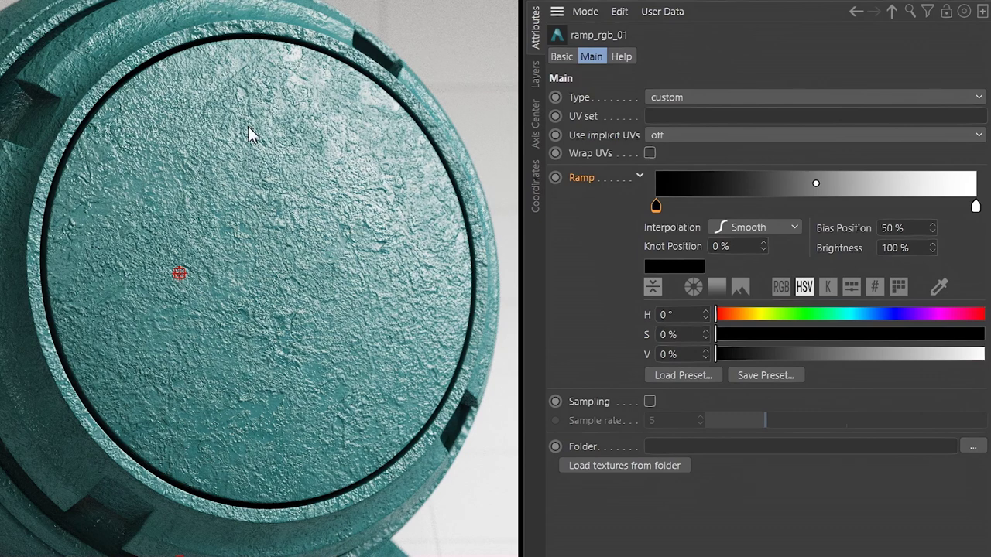
Move the bump ramp's black knot to about 48% with a value of 50%, and darken the white knot to a value of 11%
click(663, 207)
drag(663, 213, 662, 277)
drag(661, 206, 813, 210)
drag(676, 355, 622, 343)
text(50)
key(Return)
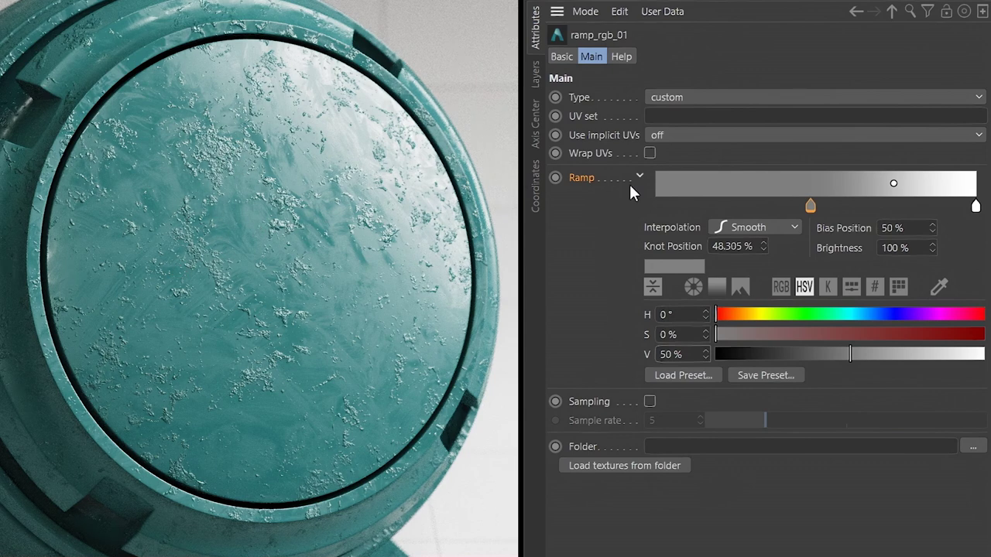
click(976, 206)
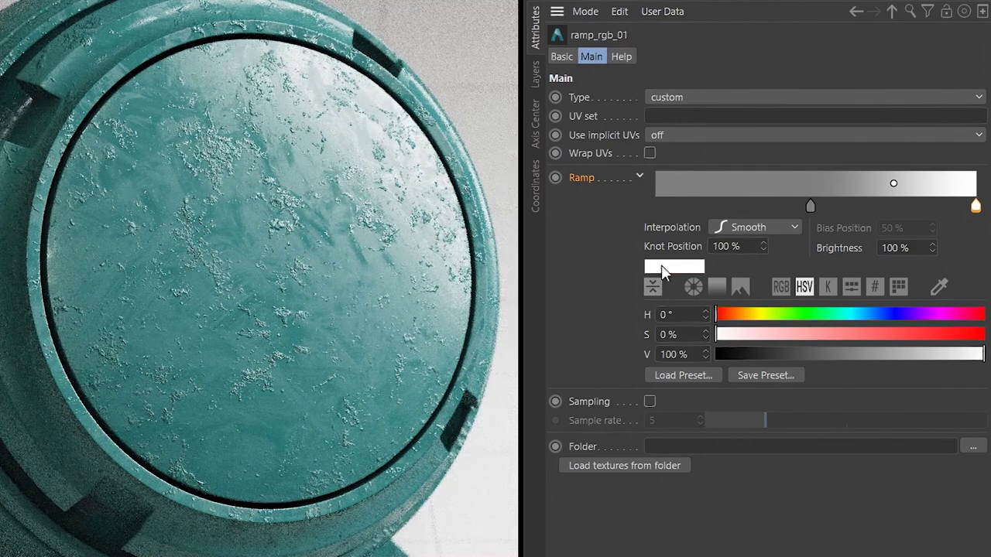
mouse_move(765, 354)
mouse_down()
mouse_move(778, 357)
mouse_move(764, 364)
mouse_move(747, 356)
mouse_up()
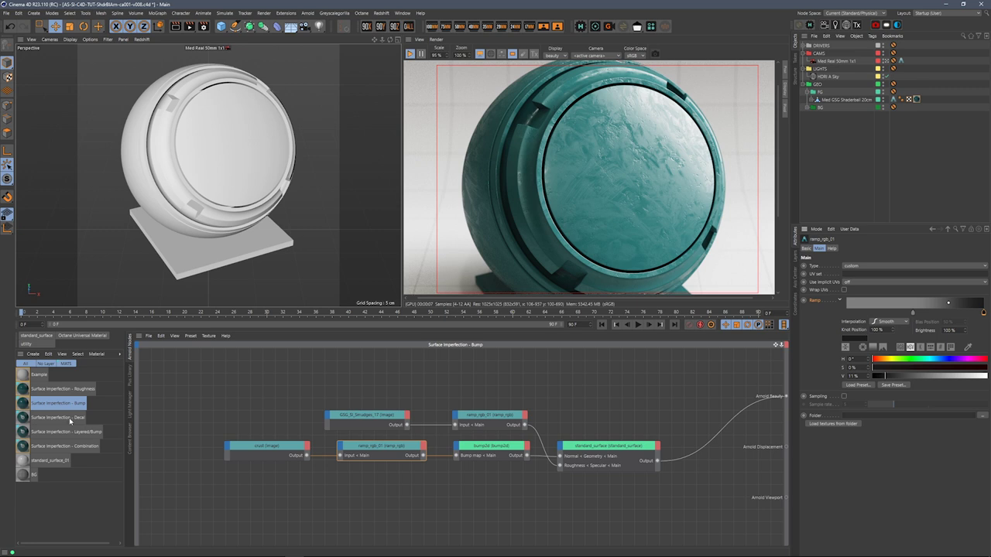
Apply the Surface Imperfection - Decal material to the Med GSG Shaderball object and open that material's node graph
drag(69, 419, 918, 99)
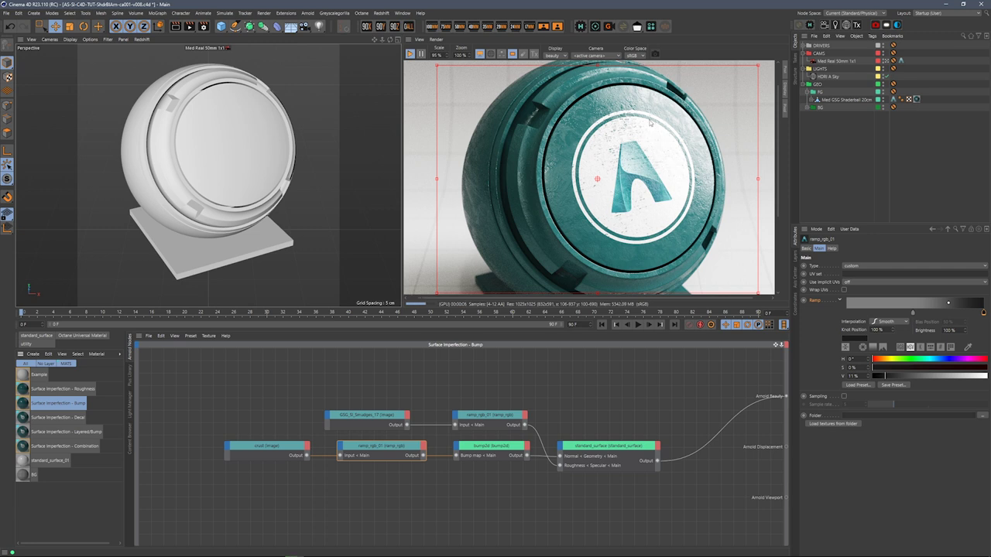
click(72, 419)
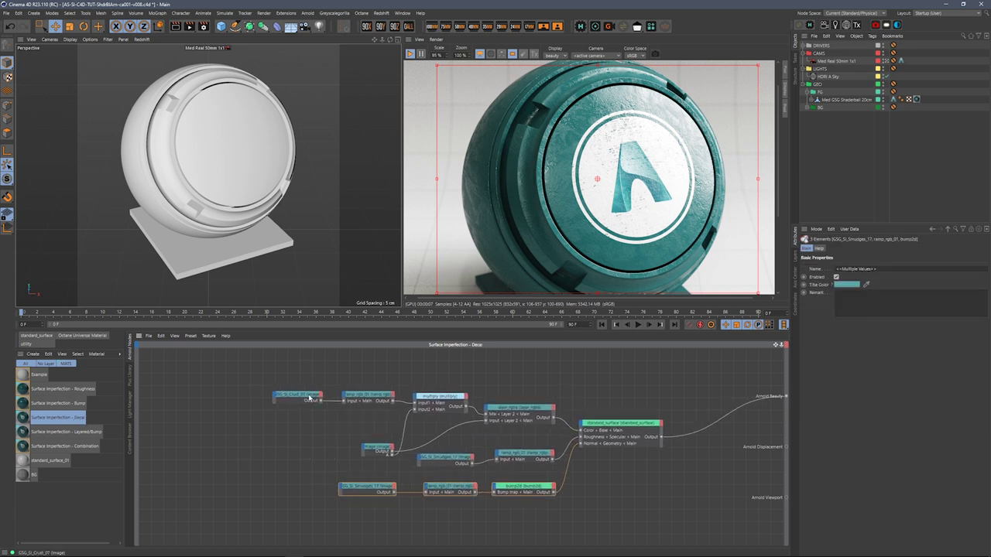
Preview the Crust 07 image, its ramp and the Arnold logo image one at a time through Arnold Beauty
click(309, 398)
double_click(308, 398)
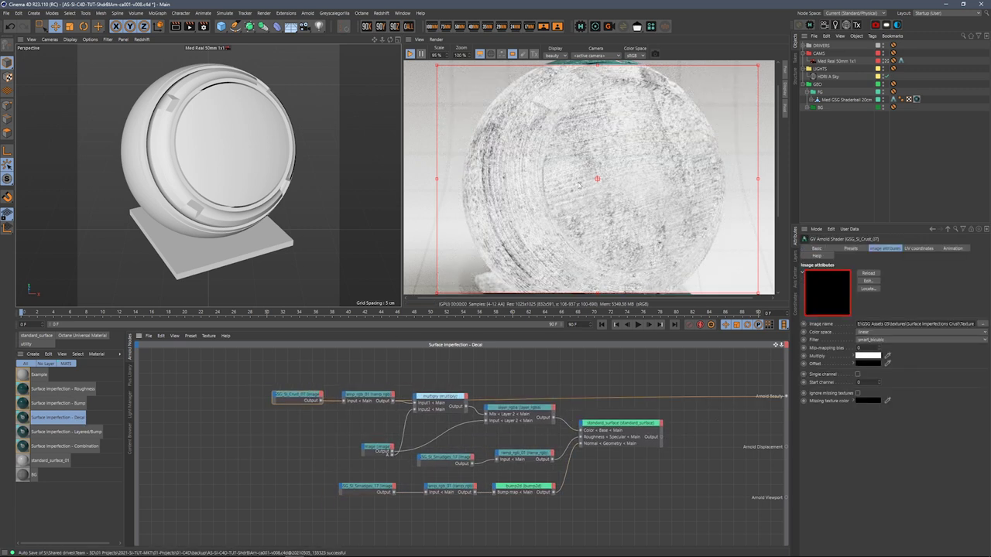
ctrl+shift+click(364, 399)
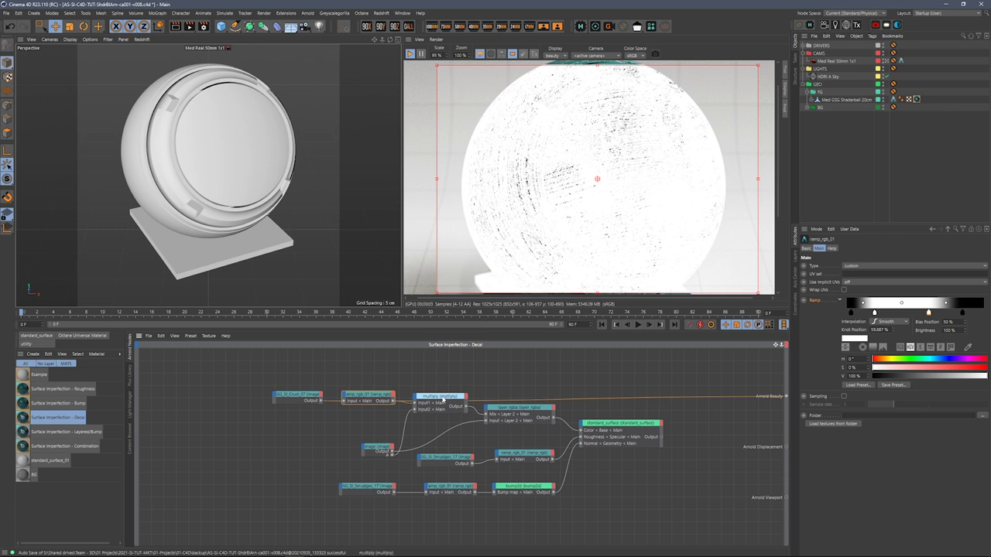
ctrl+shift+click(379, 449)
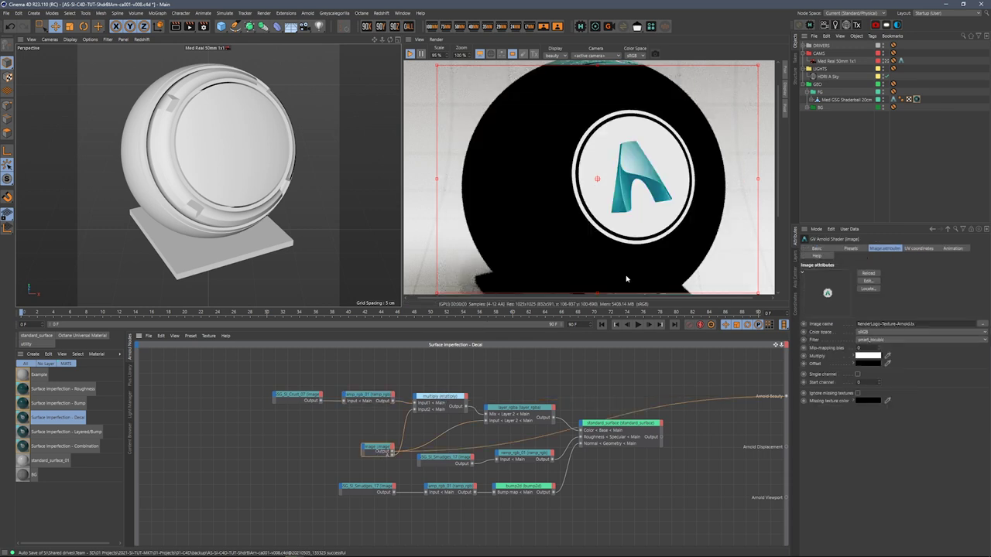
Check the logo image node's available output channels and expand the node to separate its Output and A ports
shift+click(380, 450)
click(378, 451)
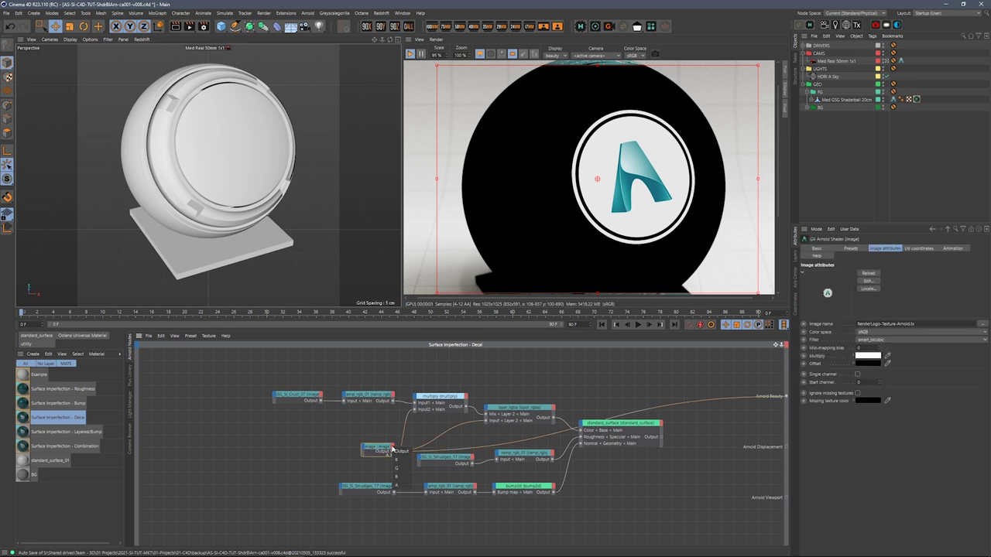
click(381, 441)
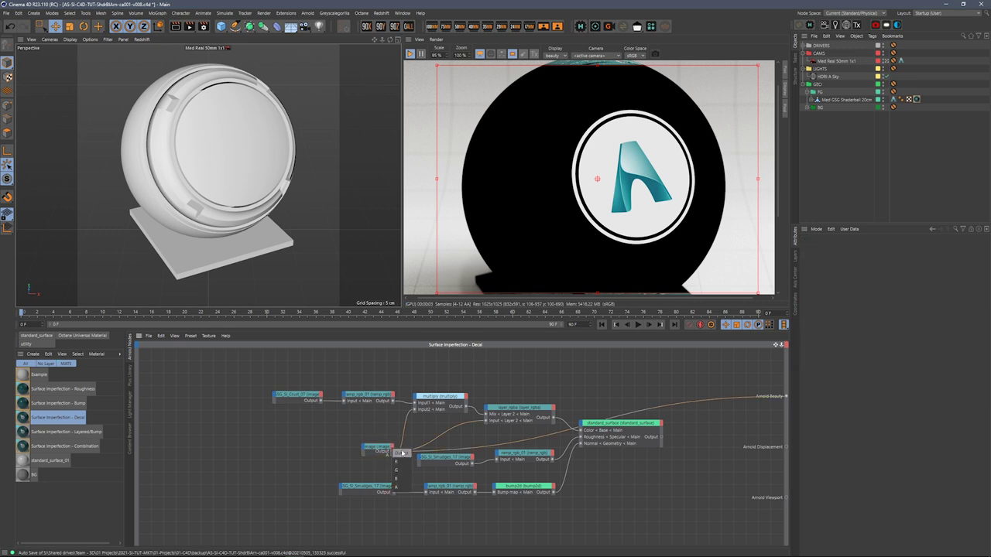
click(392, 452)
click(396, 487)
click(379, 446)
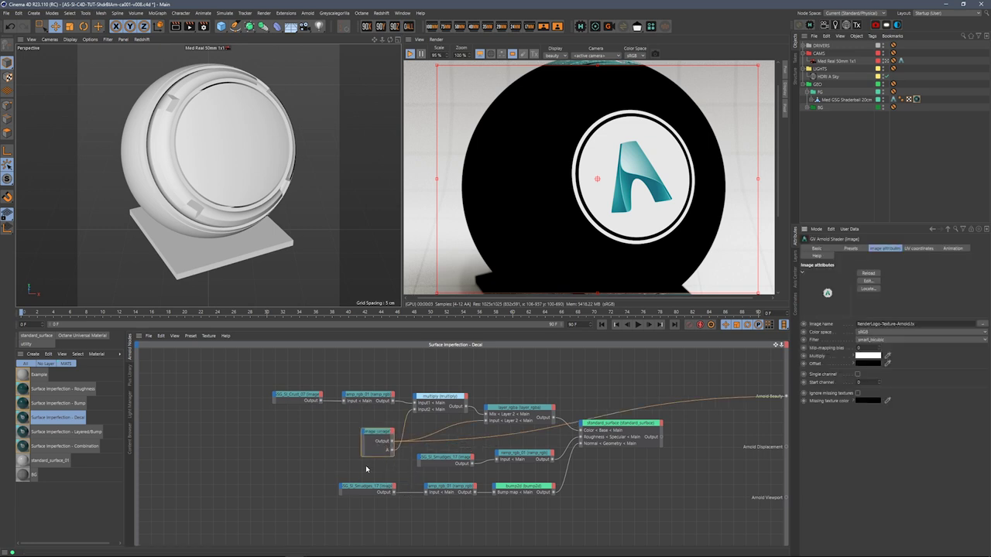
Preview the multiply mask, the layer_rgba node and finally the complete standard_surface of the decal material through Arnold Beauty
scroll(367, 469, up, 3)
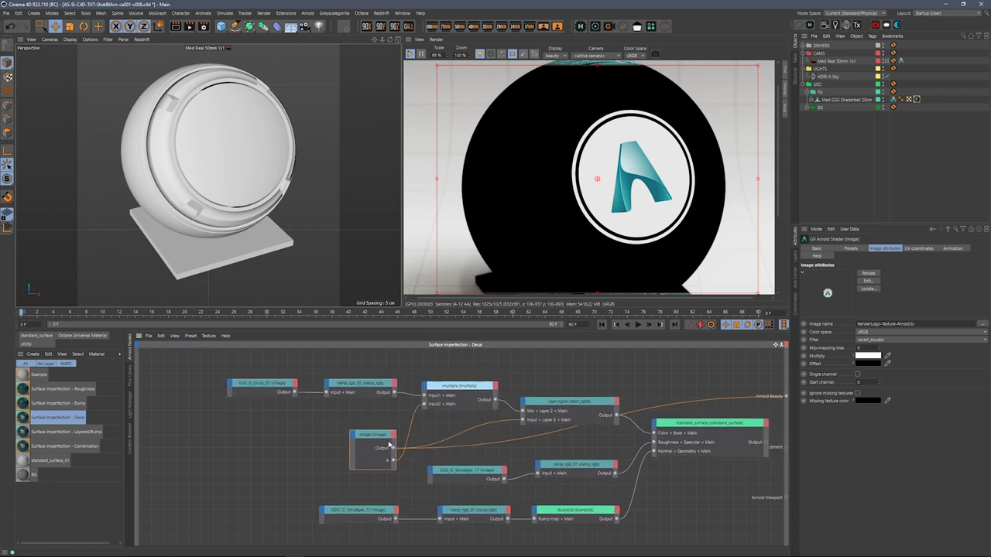
click(469, 394)
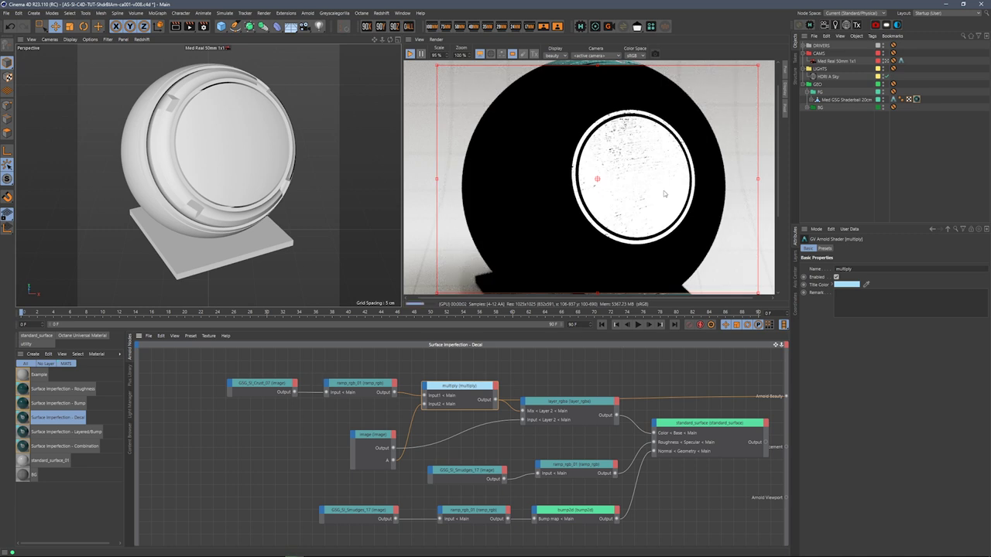
middle_drag(609, 397, 544, 380)
click(507, 387)
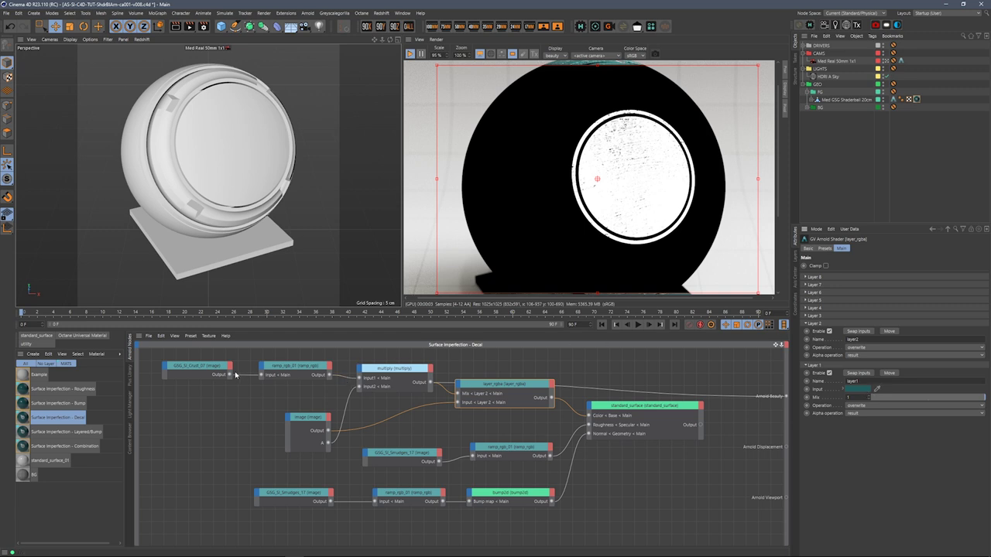
double_click(518, 387)
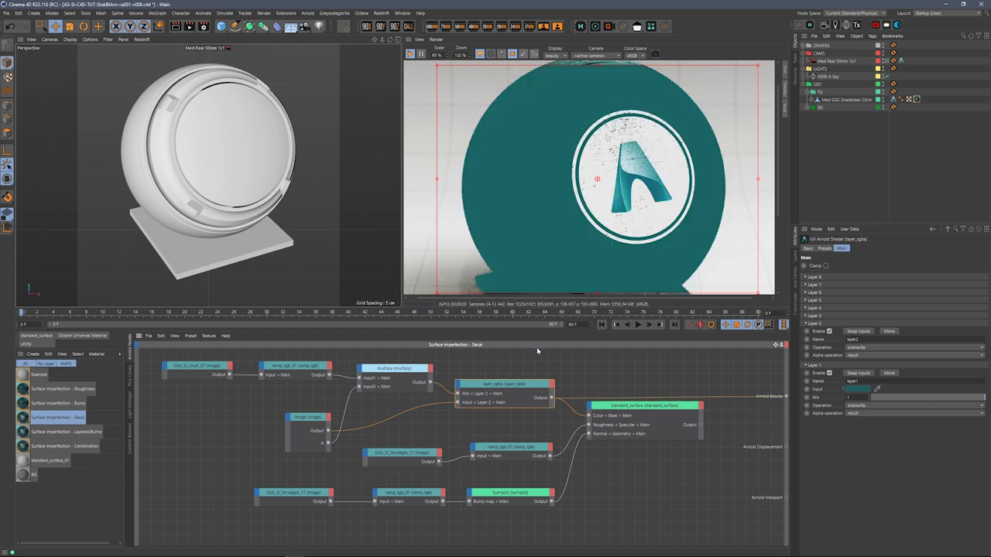
double_click(635, 411)
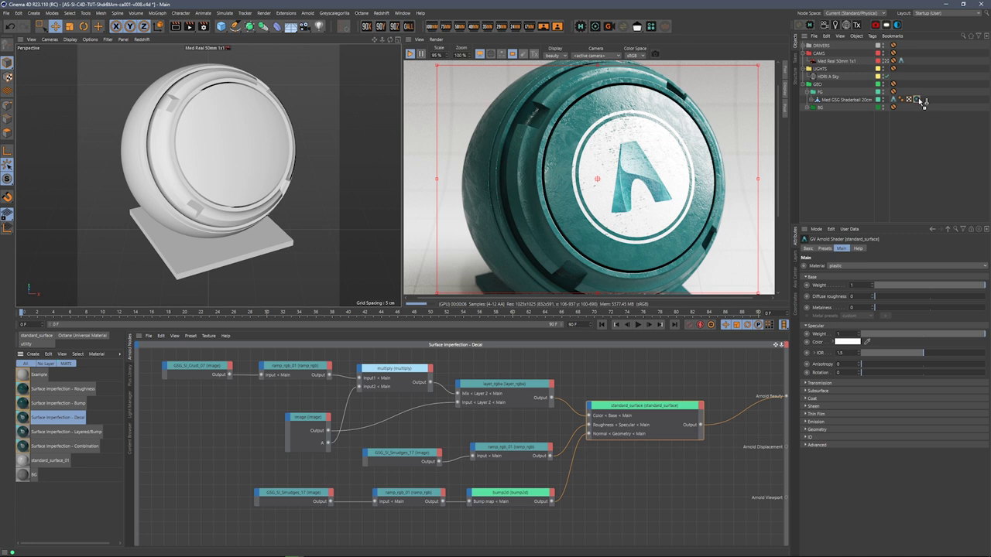
Apply the Surface Imperfection - Layered/Bump material to the Med GSG Shaderball object and open that material's node graph
drag(919, 101, 917, 100)
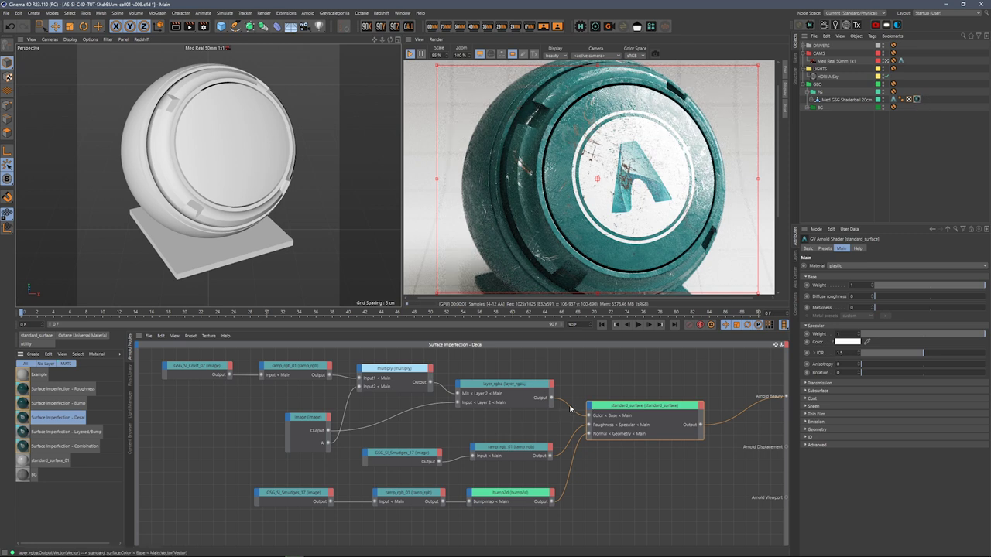
alt+right_drag(570, 408, 344, 410)
click(77, 435)
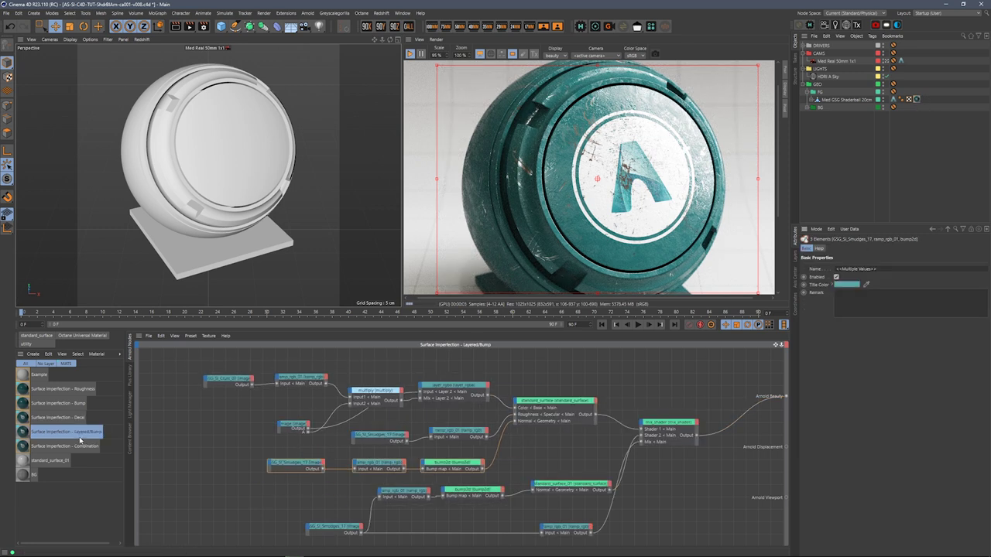
alt+right_drag(594, 440, 535, 453)
alt+middle_drag(535, 452, 535, 441)
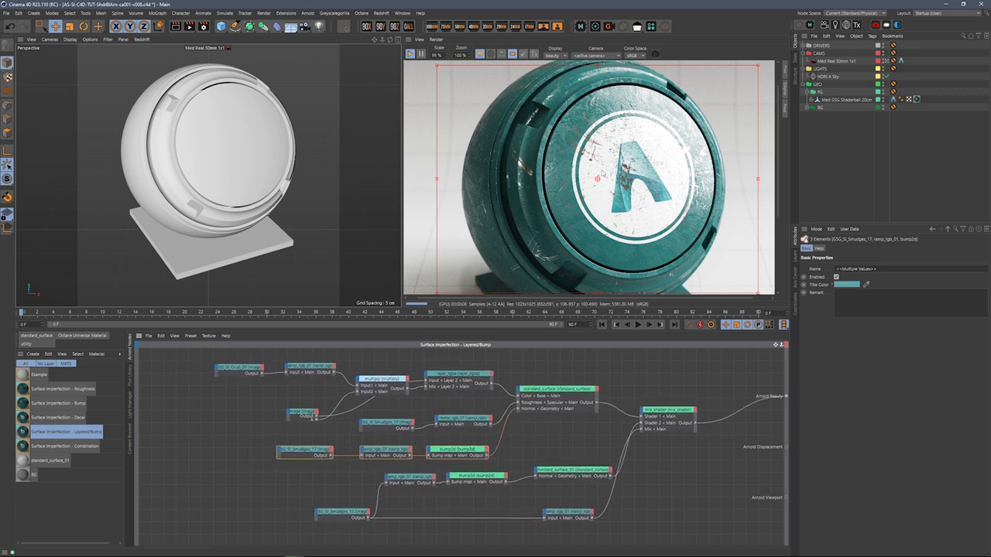
Preview the plastic standard_surface, the metal standard_surface_01 and the scratches image one at a time through Arnold Beauty
click(595, 402)
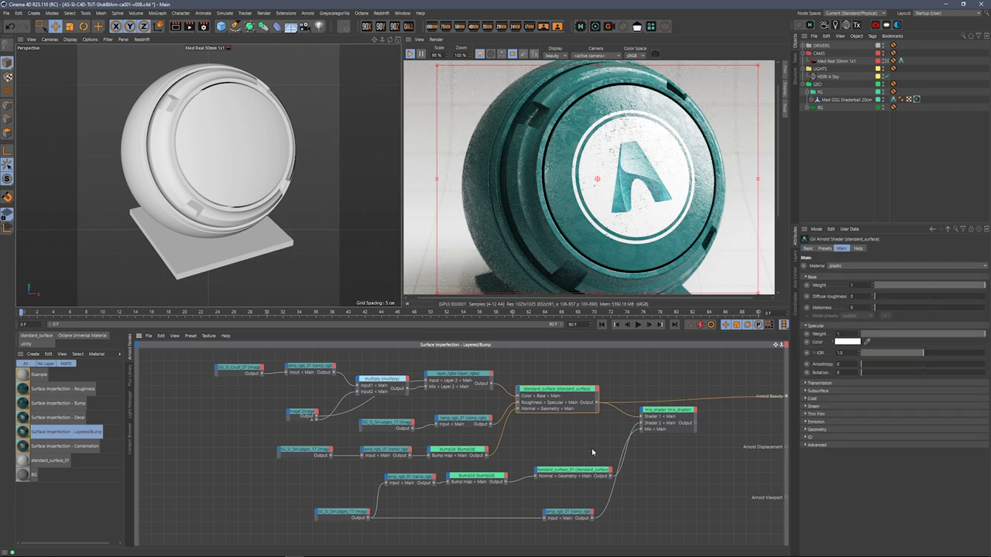
click(593, 470)
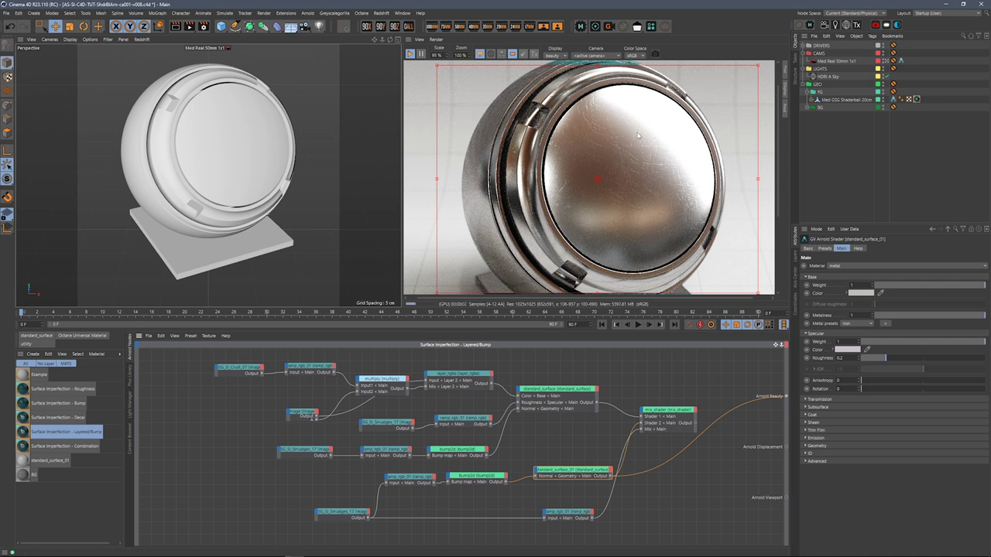
click(350, 514)
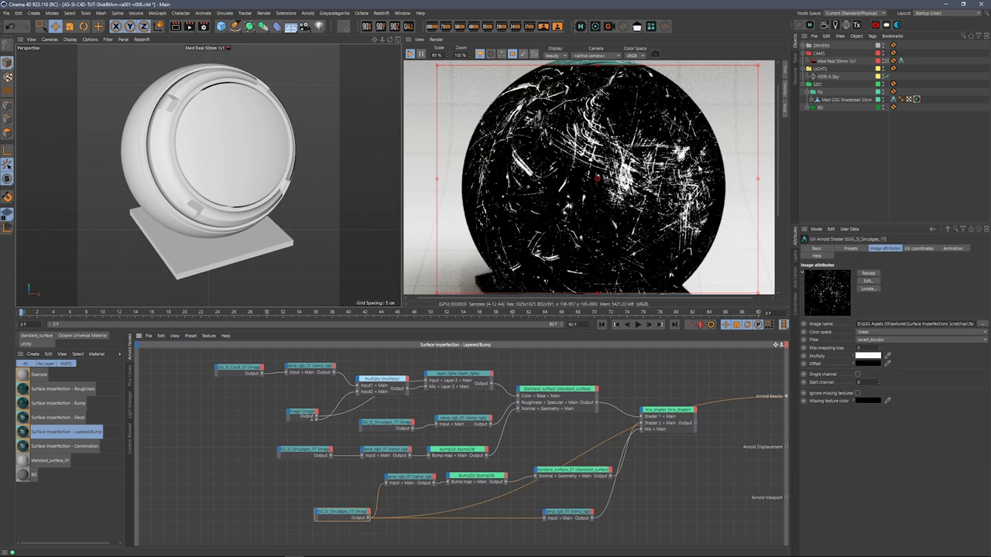
Browse the Crust, Smudges and Scratches surface imperfection textures in the asset library, and return to the node graph
click(130, 377)
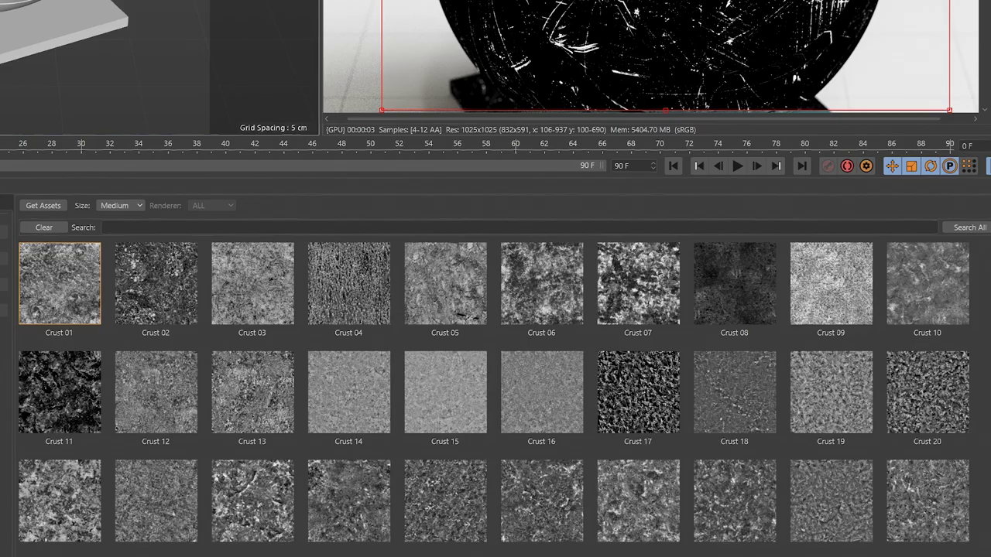
click(174, 407)
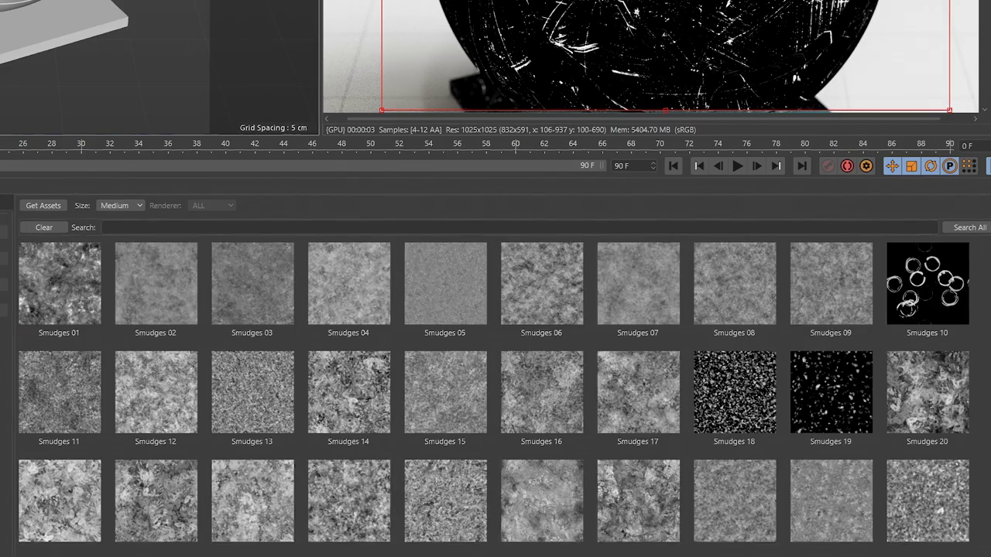
click(174, 400)
scroll(968, 328, down, 2)
scroll(968, 328, up, 2)
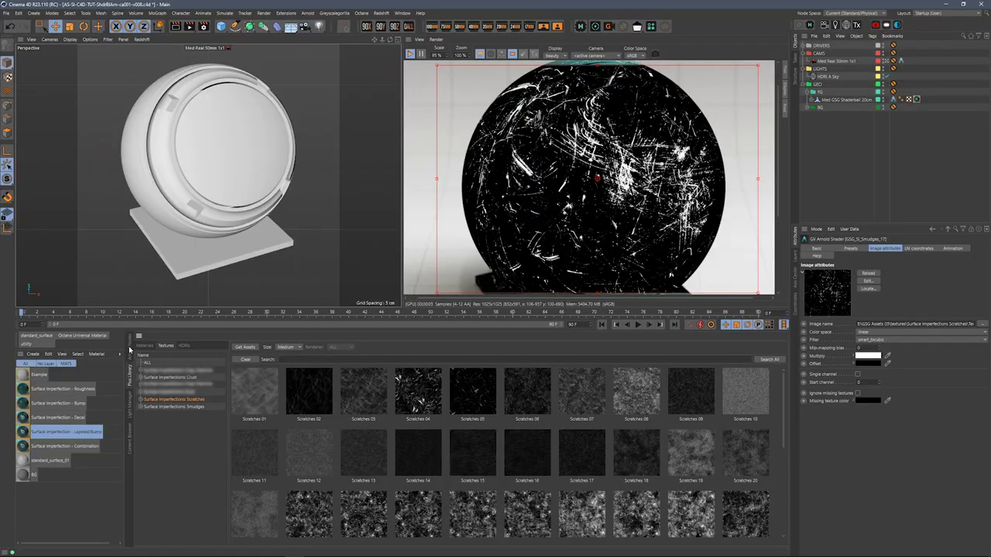
click(131, 350)
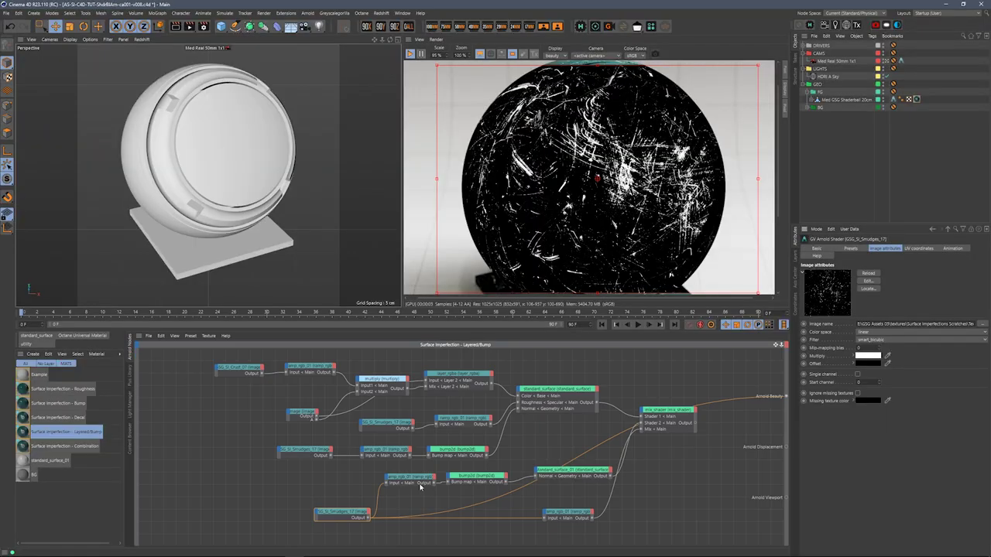
Preview the scratches bump ramp, bump2d node, metal surface and mask ramp in turn, finishing with the mix_shader in Arnold Beauty
click(415, 480)
click(416, 481)
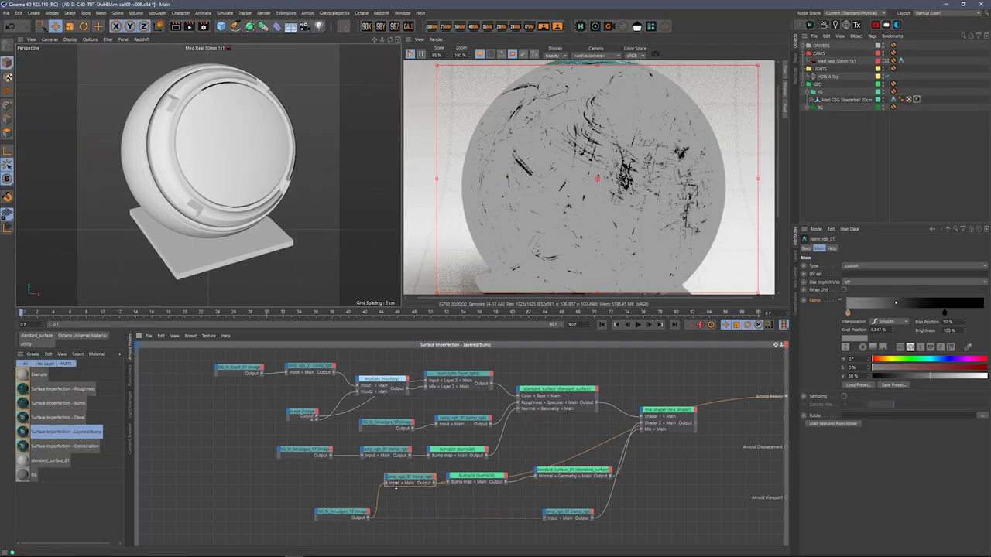
click(482, 479)
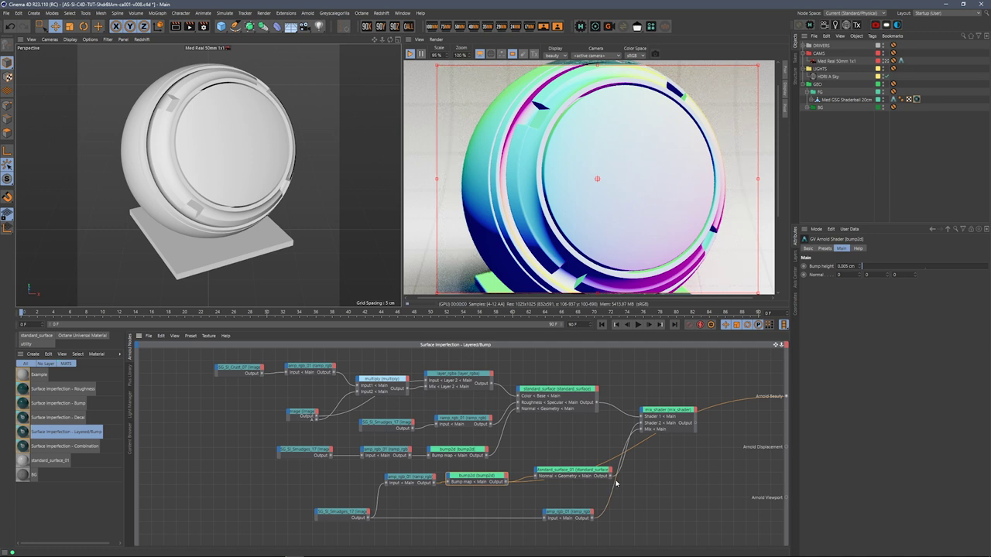
click(605, 475)
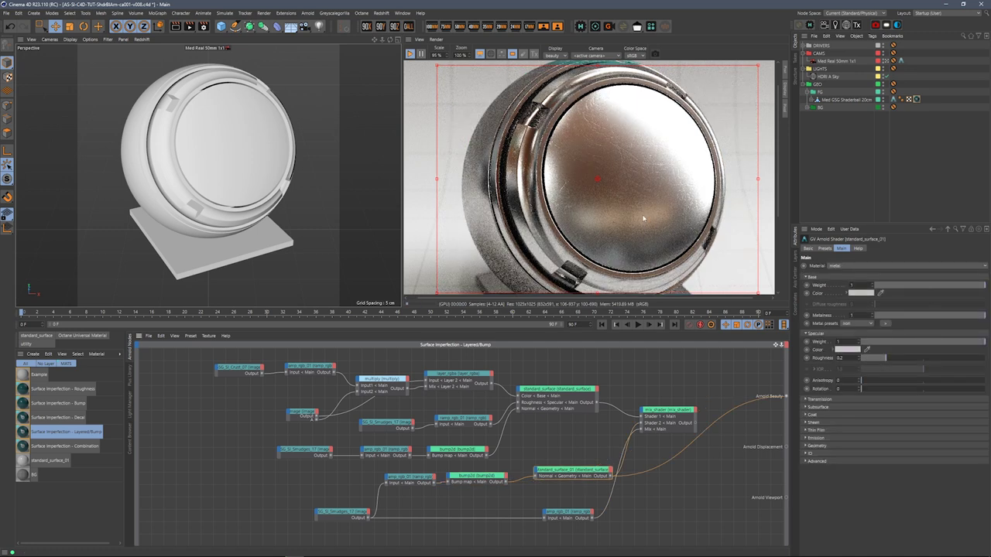
click(568, 512)
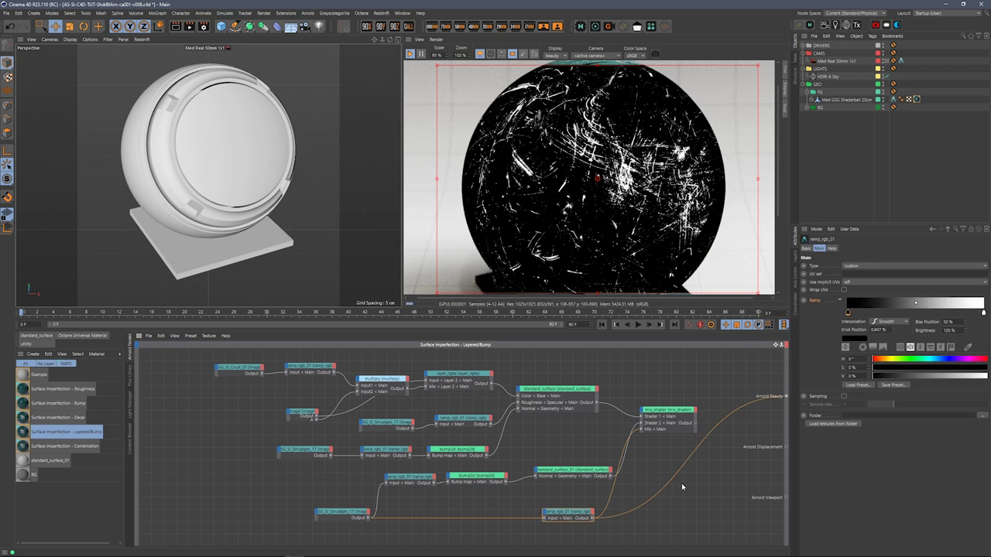
click(671, 418)
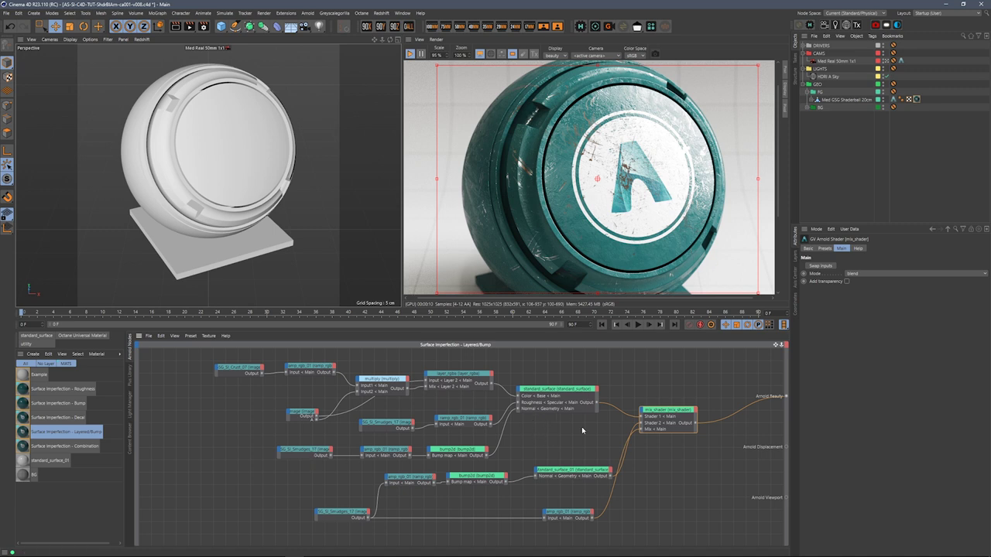
click(687, 372)
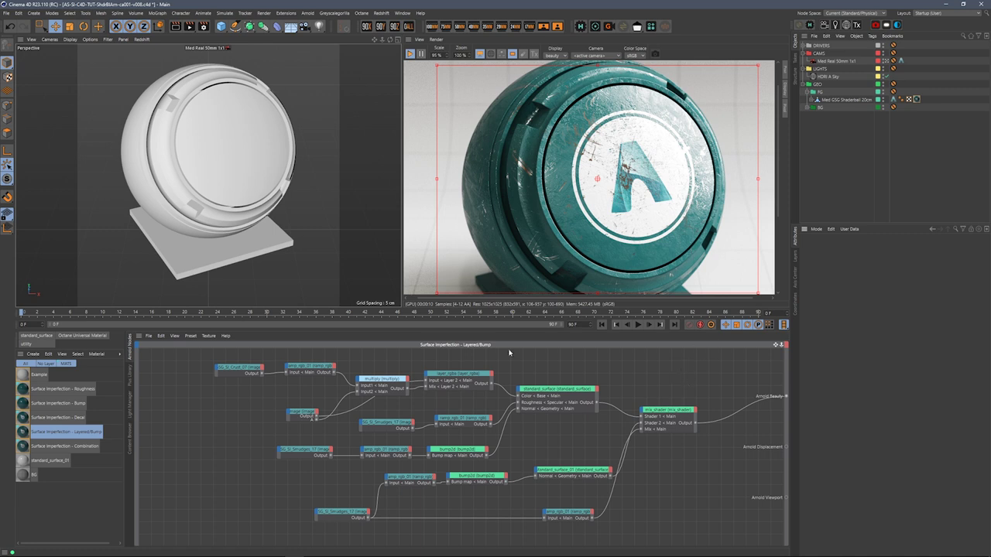
Apply the Surface Imperfection - Combination material to the Med GSG Shaderball object and open that material's node graph
drag(89, 446, 916, 100)
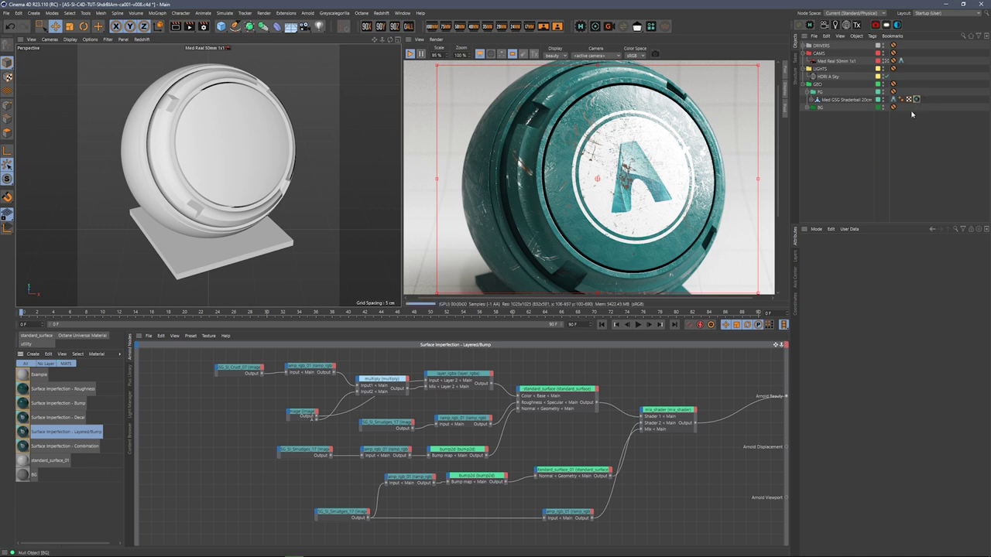
click(82, 448)
alt+right_drag(537, 409, 491, 419)
alt+middle_drag(457, 402, 499, 426)
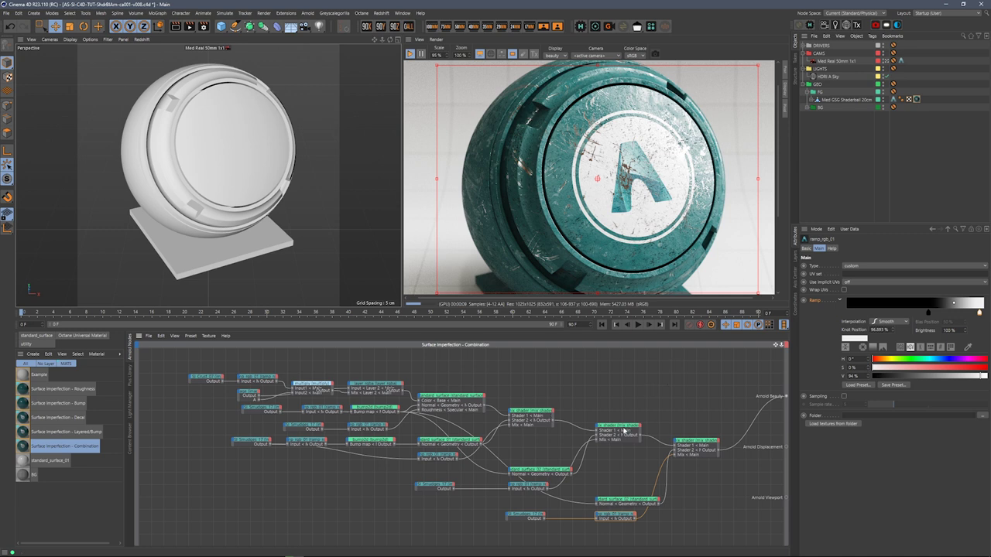
Preview the light-coloured standard_surface_02 and the mix_shader it feeds through Arnold Beauty
click(540, 470)
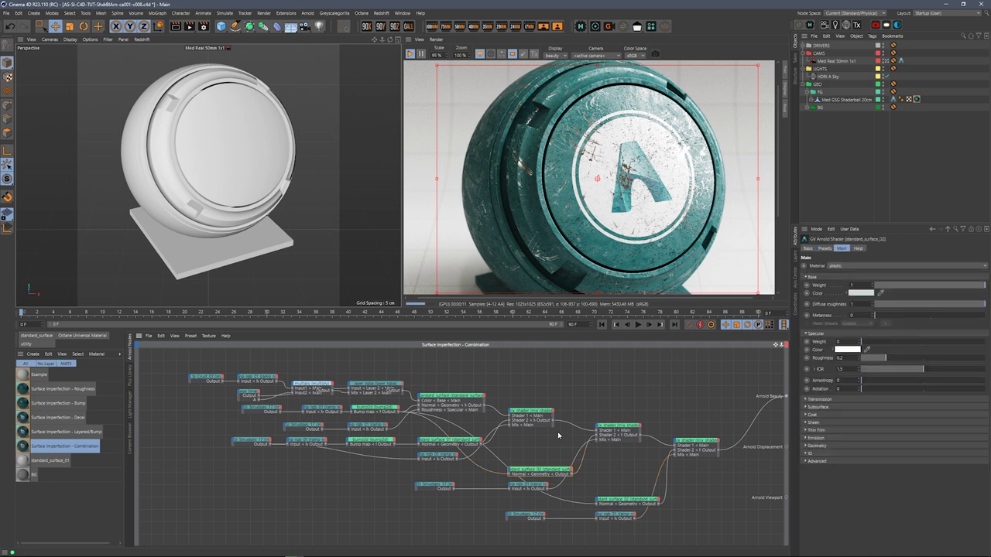
key(a)
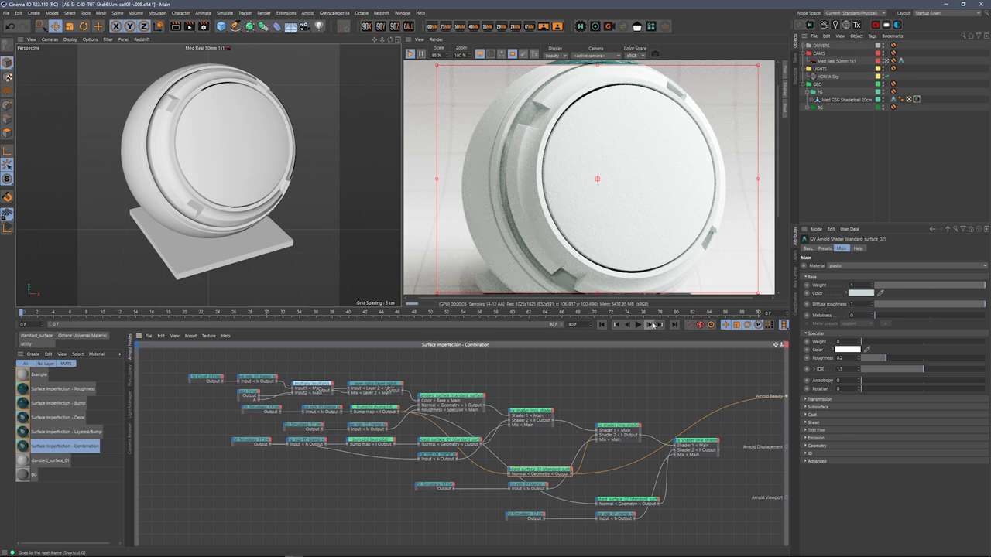
click(617, 430)
key(a)
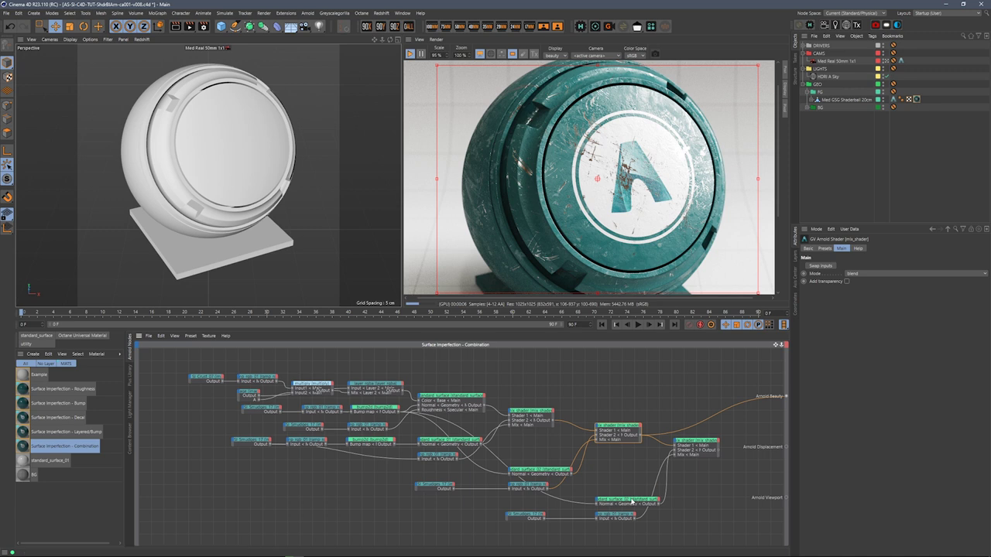
Preview the near-black standard surface, its mask ramp and the final mix_shader through Arnold Beauty
click(633, 502)
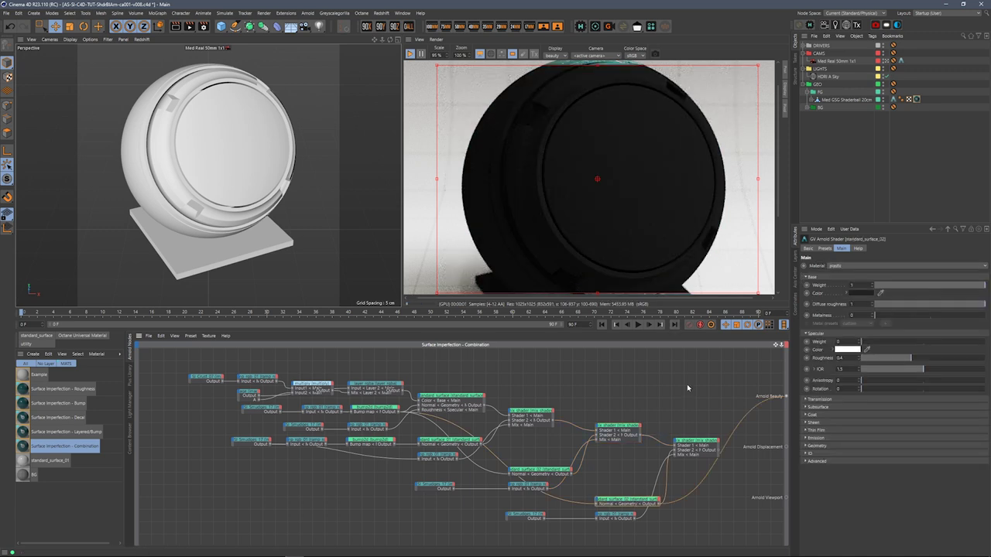
click(617, 517)
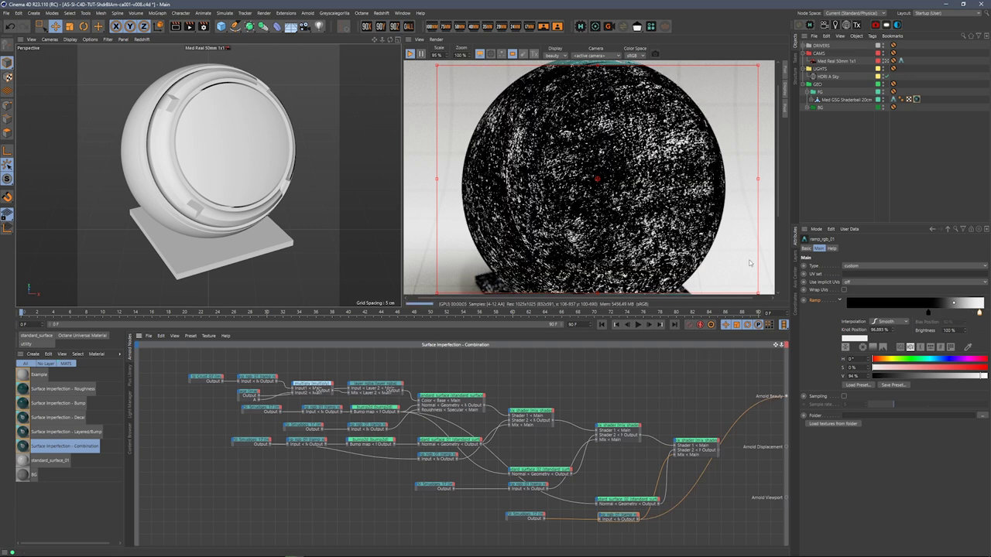
click(690, 446)
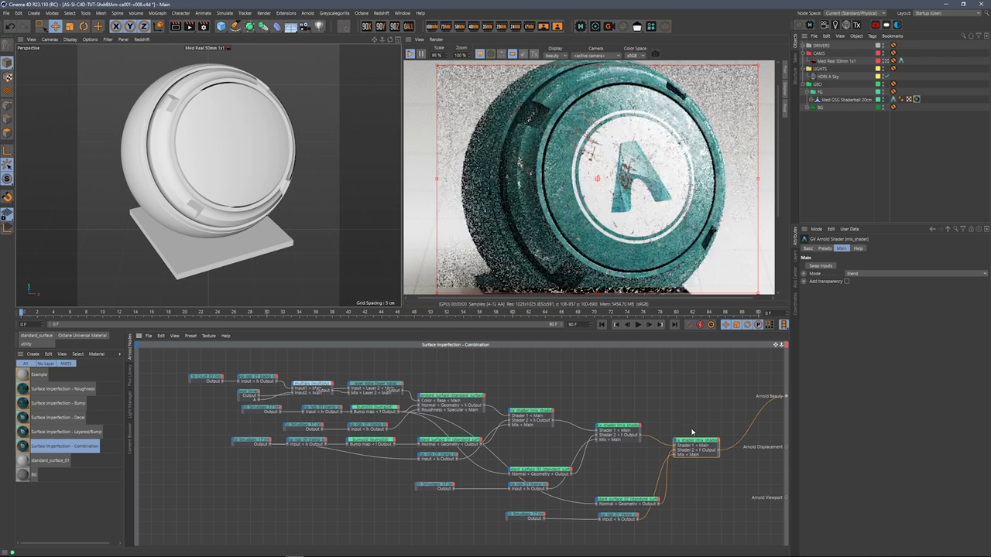
Examine the settings of the ramp masking the near-black surface, and clear the node selection
click(626, 519)
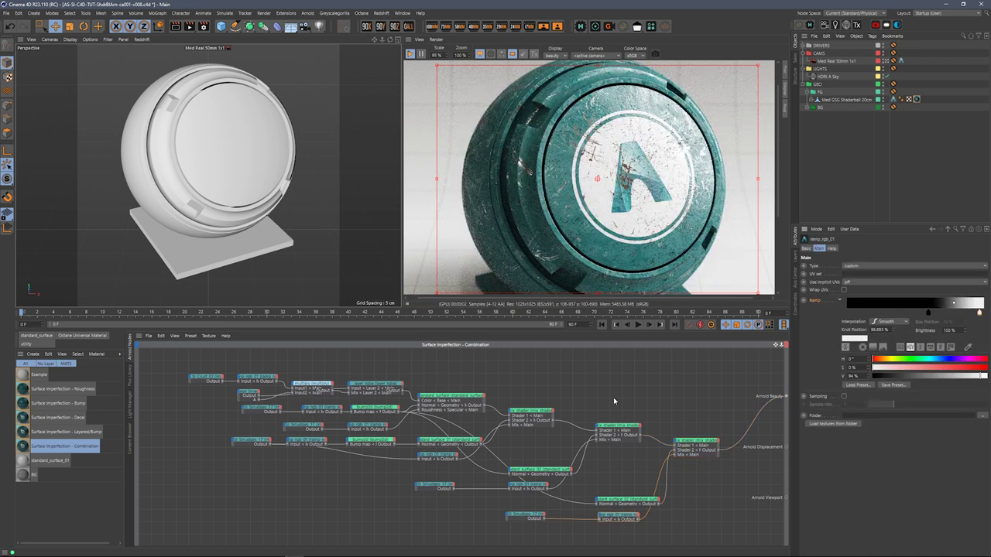
mouse_move(973, 382)
mouse_down()
mouse_move(963, 380)
mouse_move(986, 381)
mouse_up()
middle_drag(666, 402, 665, 396)
click(532, 388)
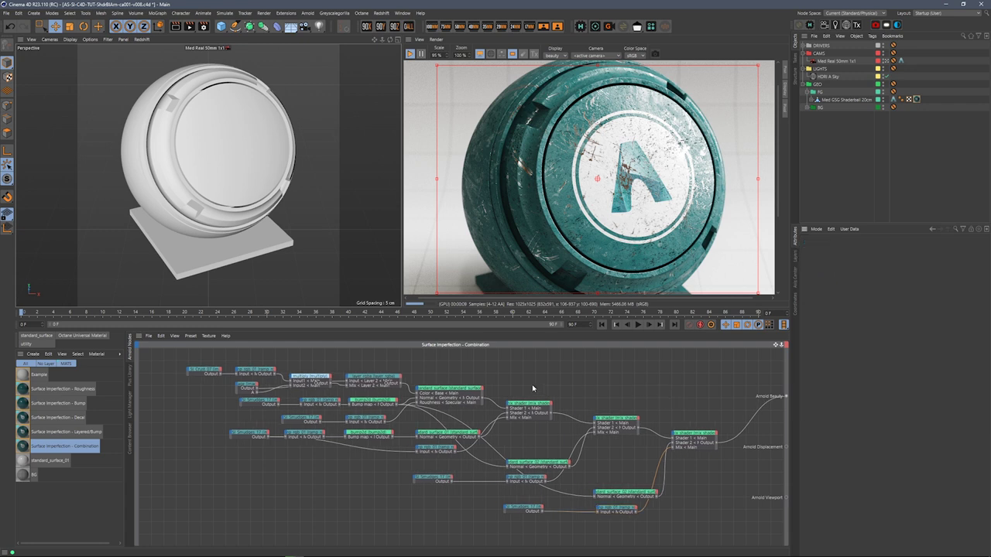
mouse_move(546, 397)
alt+right_down()
mouse_move(578, 376)
mouse_move(544, 390)
alt+right_up()
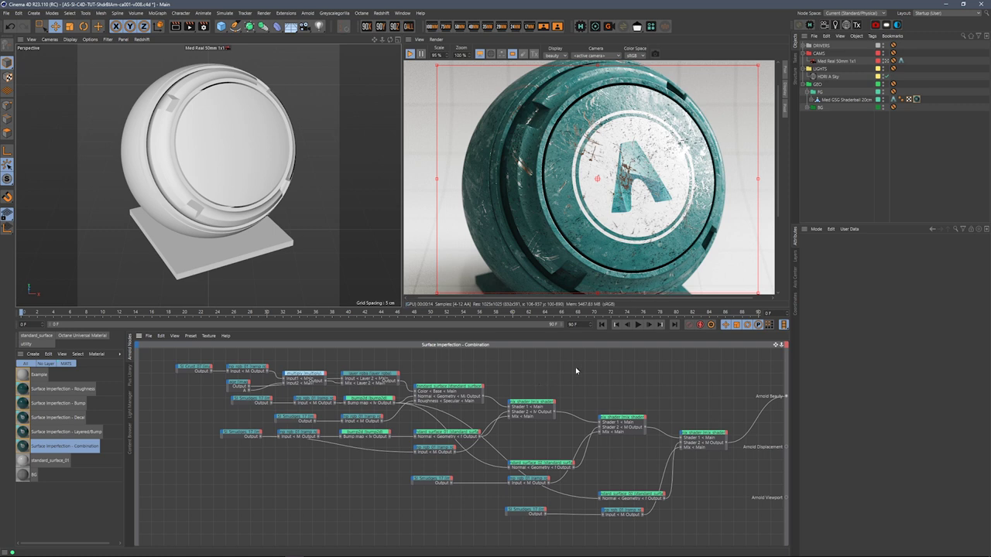
Preview the layered build-up through Arnold Beauty, from the base standard_surface through each of the three mix_shader nodes in order
click(450, 391)
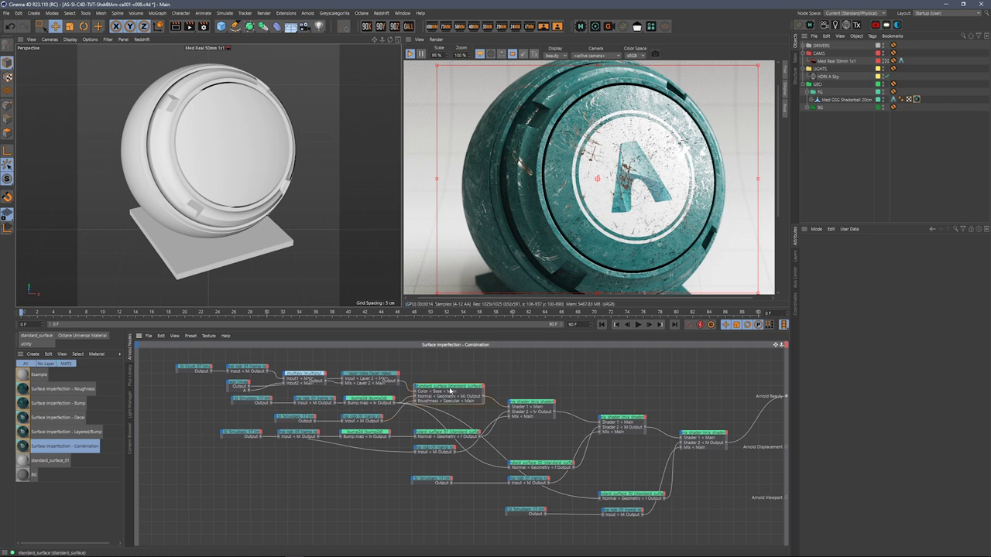
double_click(450, 391)
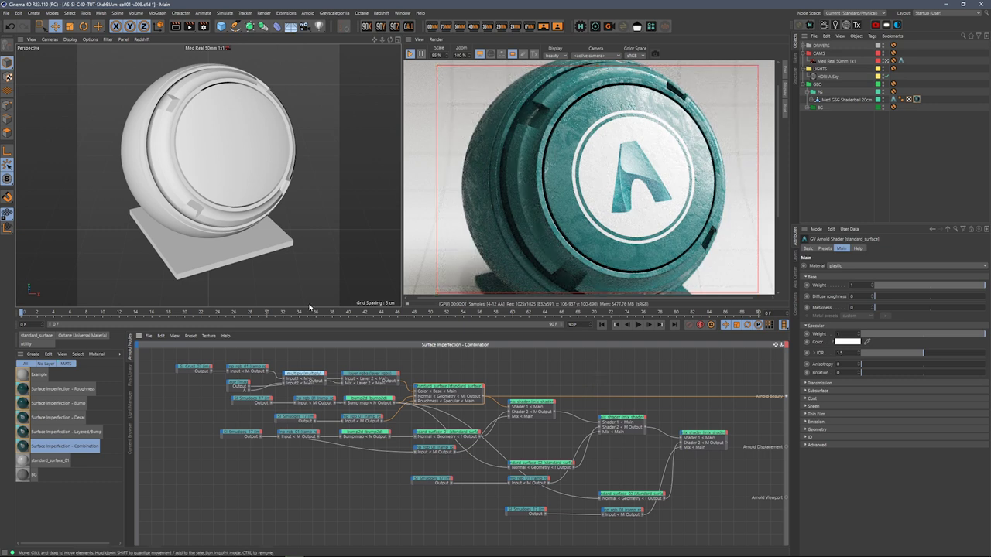
click(544, 404)
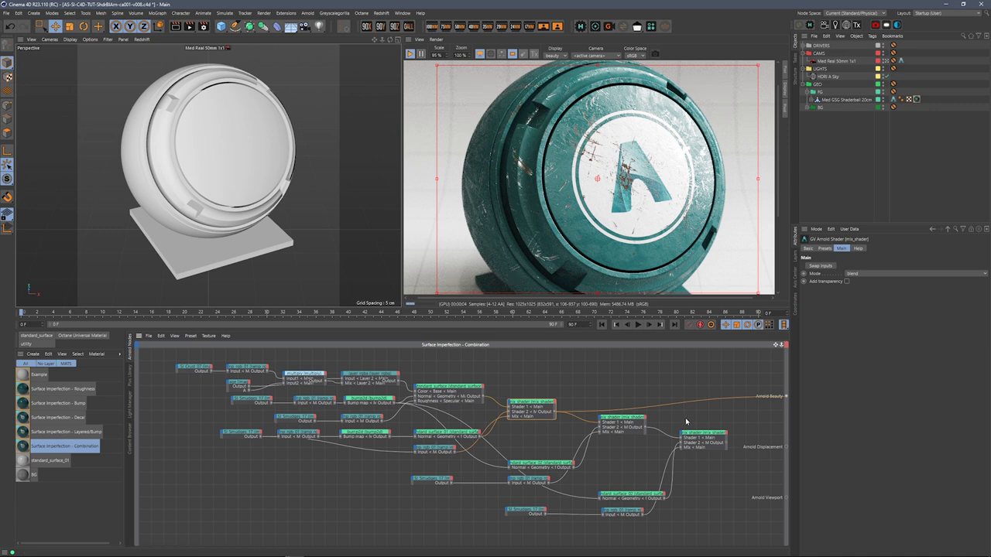
click(635, 422)
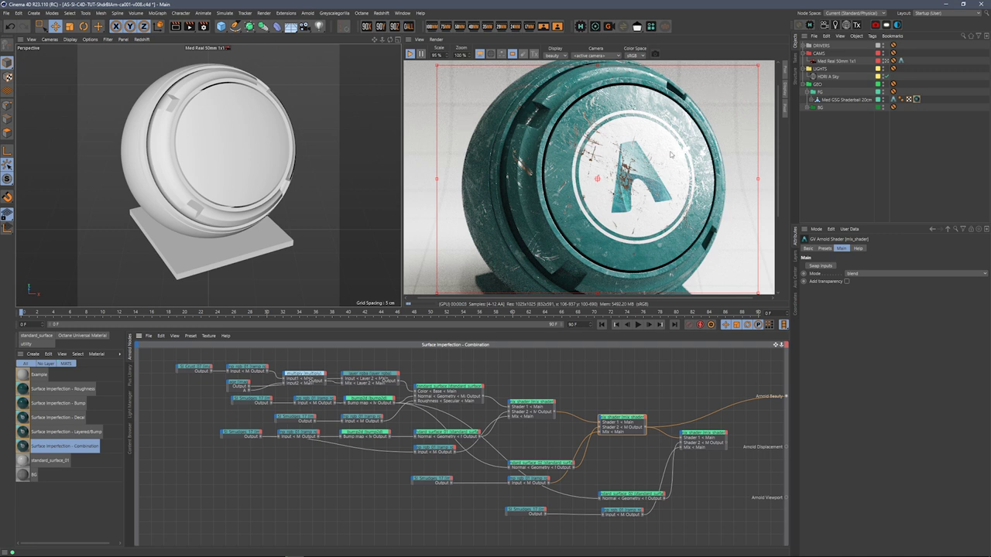
click(714, 446)
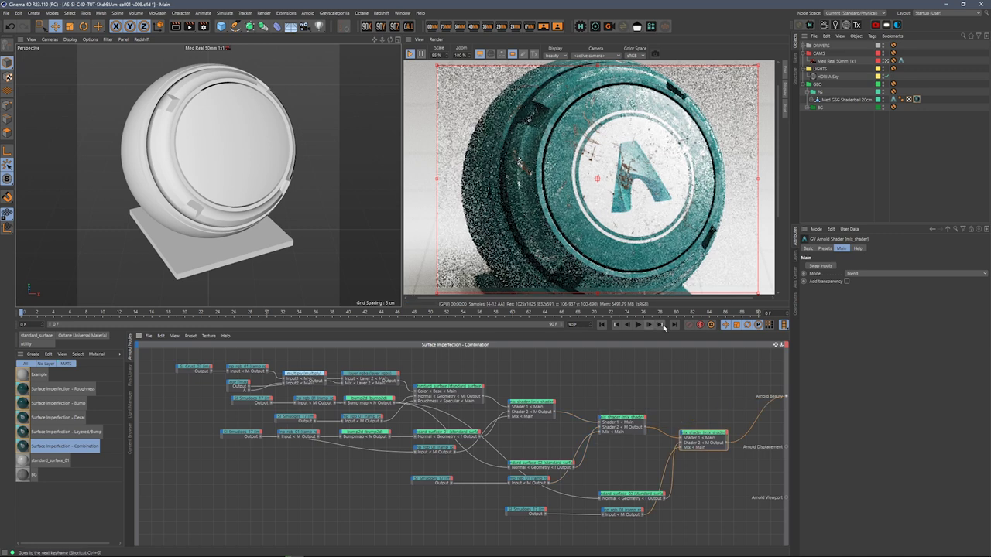
Browse the full set of Scratches textures in the asset library, and return to the Combination material's node graph
middle_drag(553, 392, 548, 397)
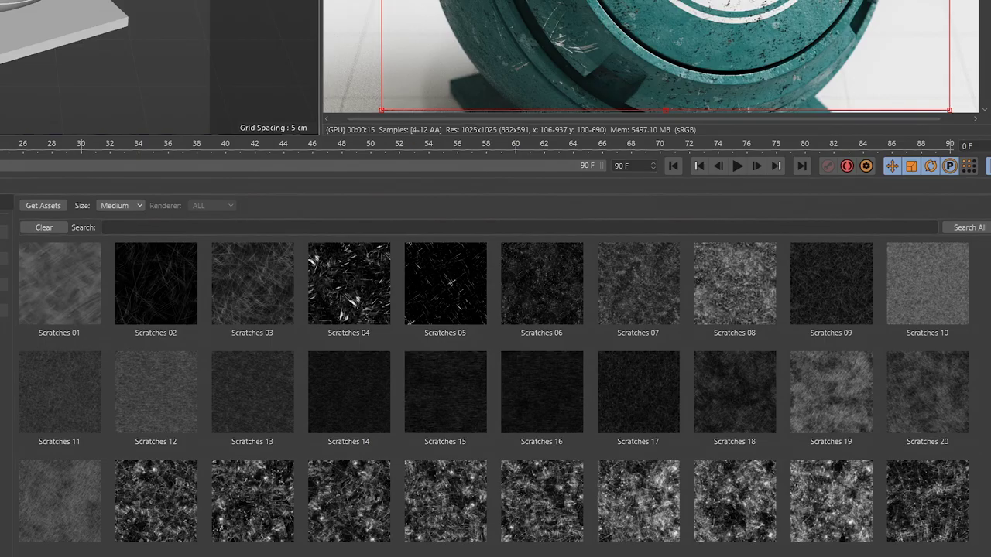
scroll(501, 455, down, 1)
scroll(494, 394, down, 9)
scroll(494, 394, up, 10)
click(4, 203)
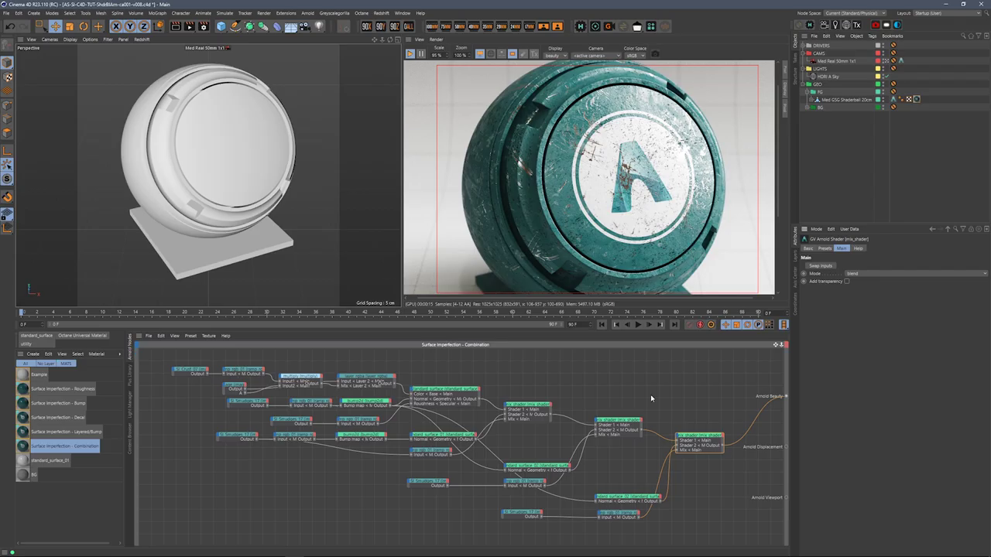
middle_drag(636, 391, 639, 389)
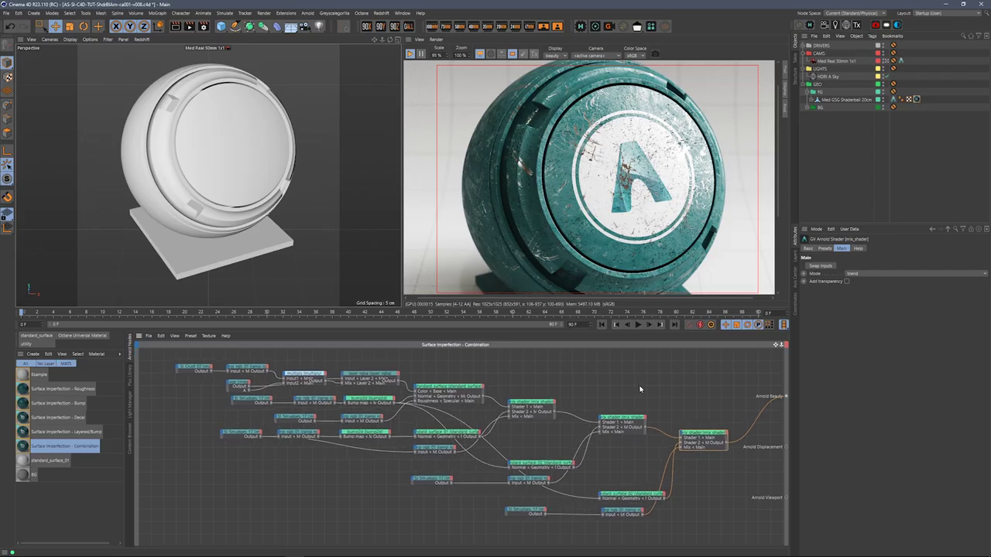